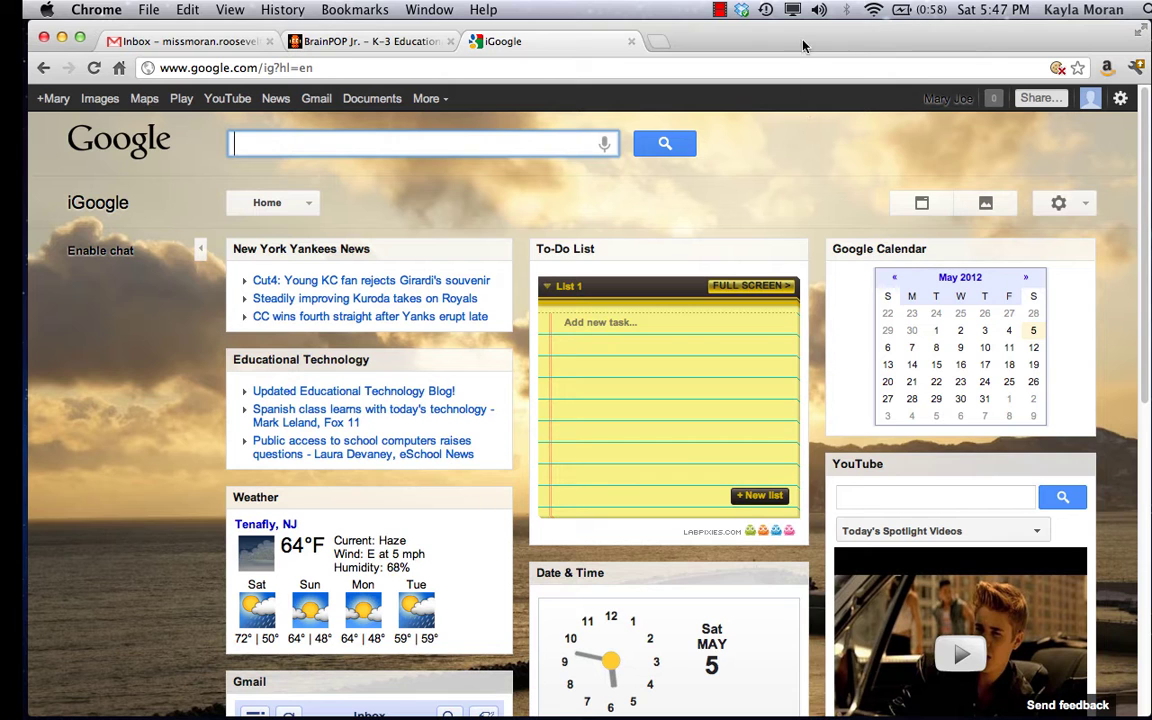
Search Google for 'brainpop jr' and open the 'BrainPOP Jr. - K-3 Educational Movies' result.
{"action": "left_click_drag", "start_coordinate": [807, 40], "coordinate": [817, 40]}
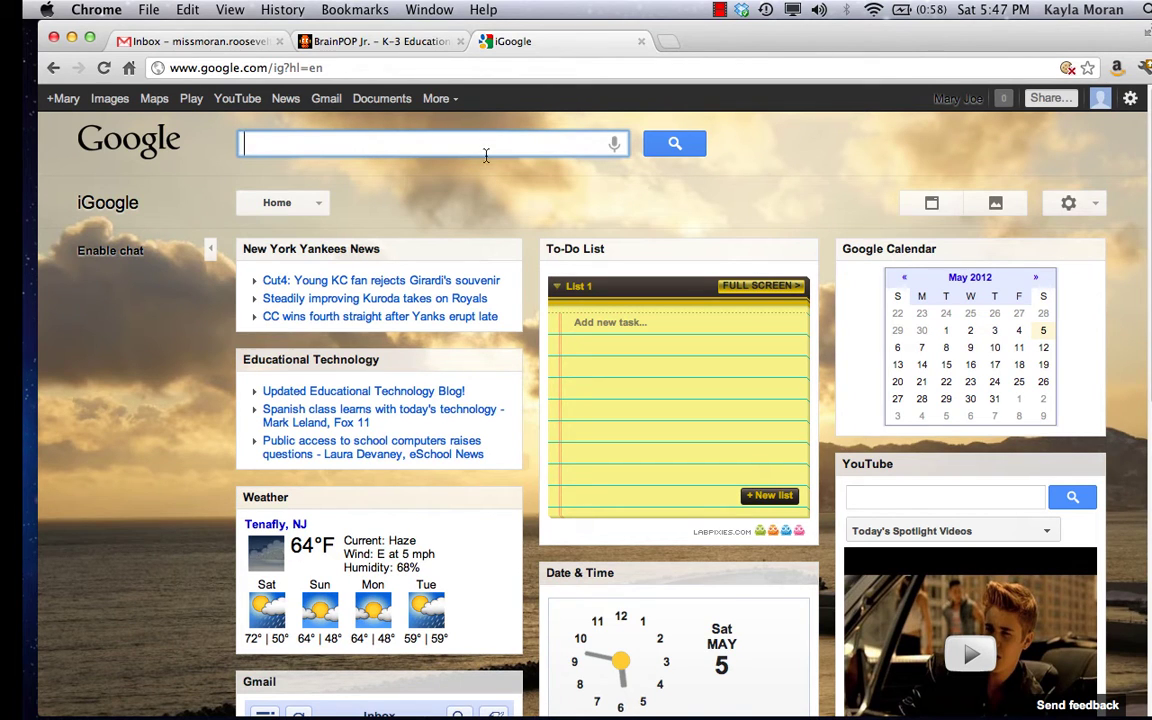
{"action": "type", "text": "b"}
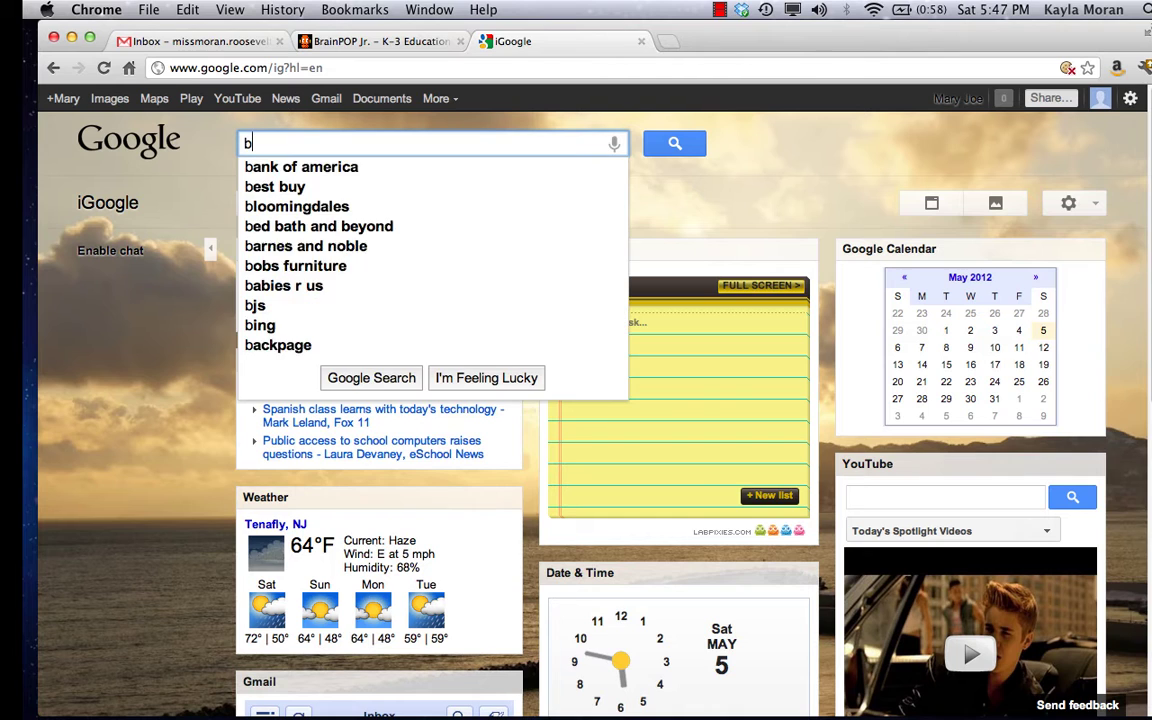
{"action": "type", "text": "rainpop hj"}
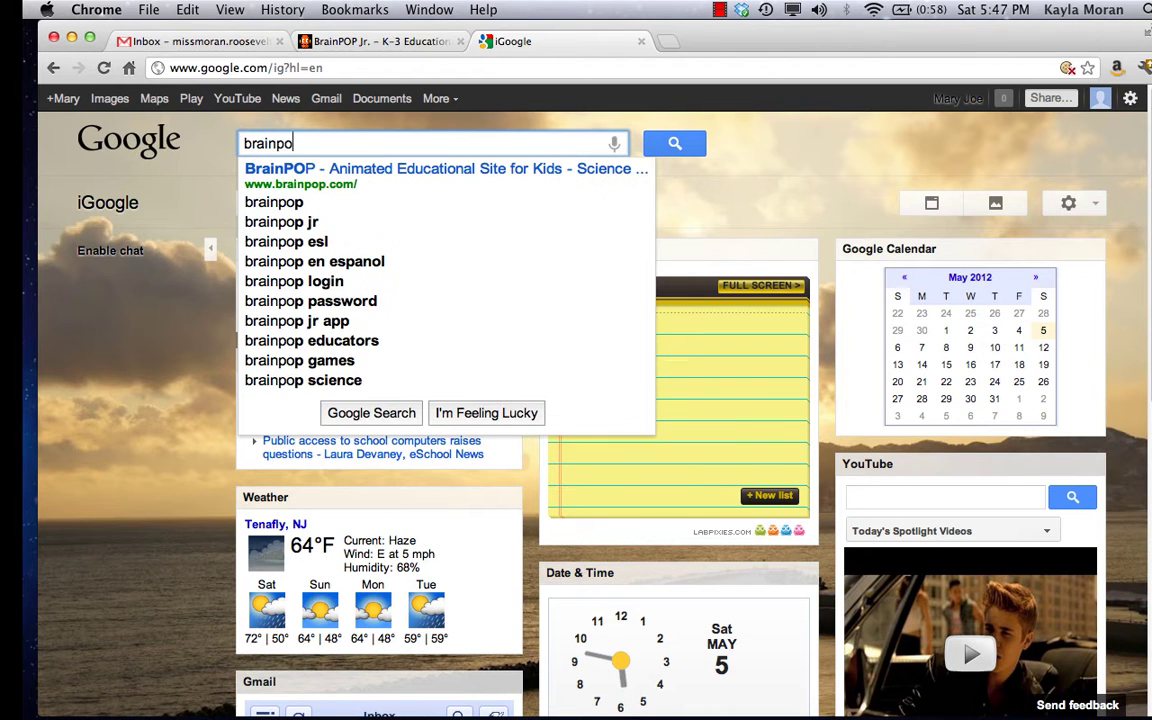
{"action": "key", "text": "BackSpace"}
{"action": "key", "text": "BackSpace"}
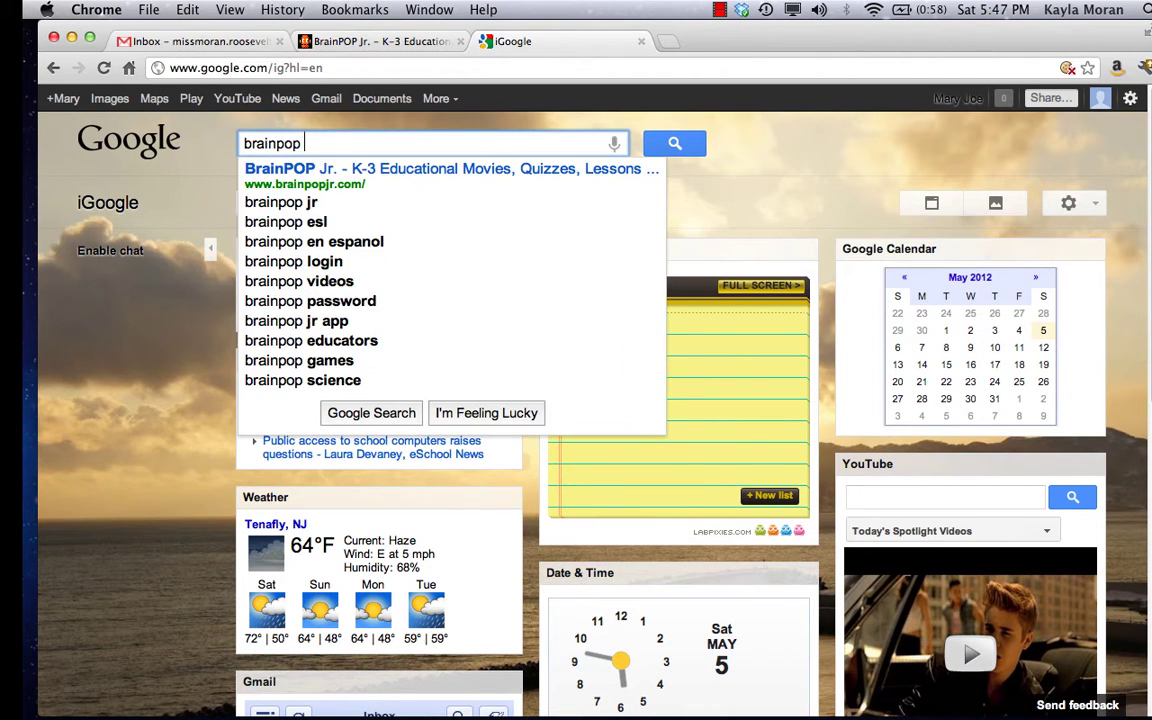
{"action": "type", "text": "jr"}
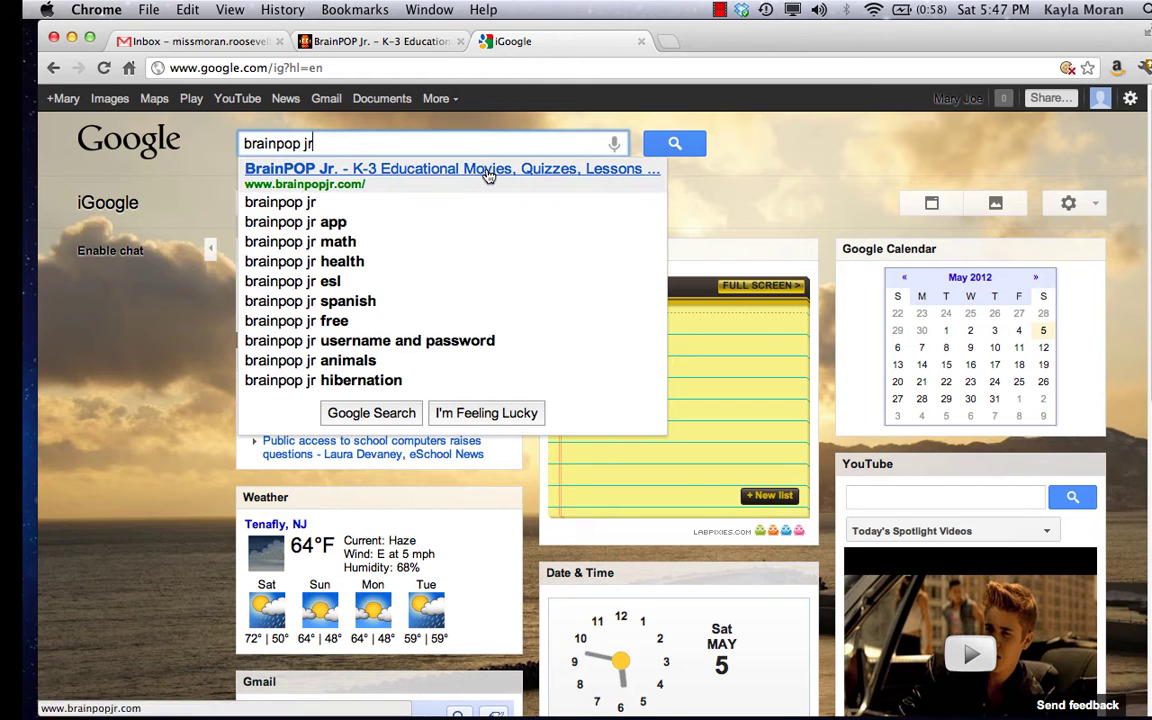
{"action": "left_click", "coordinate": [675, 143]}
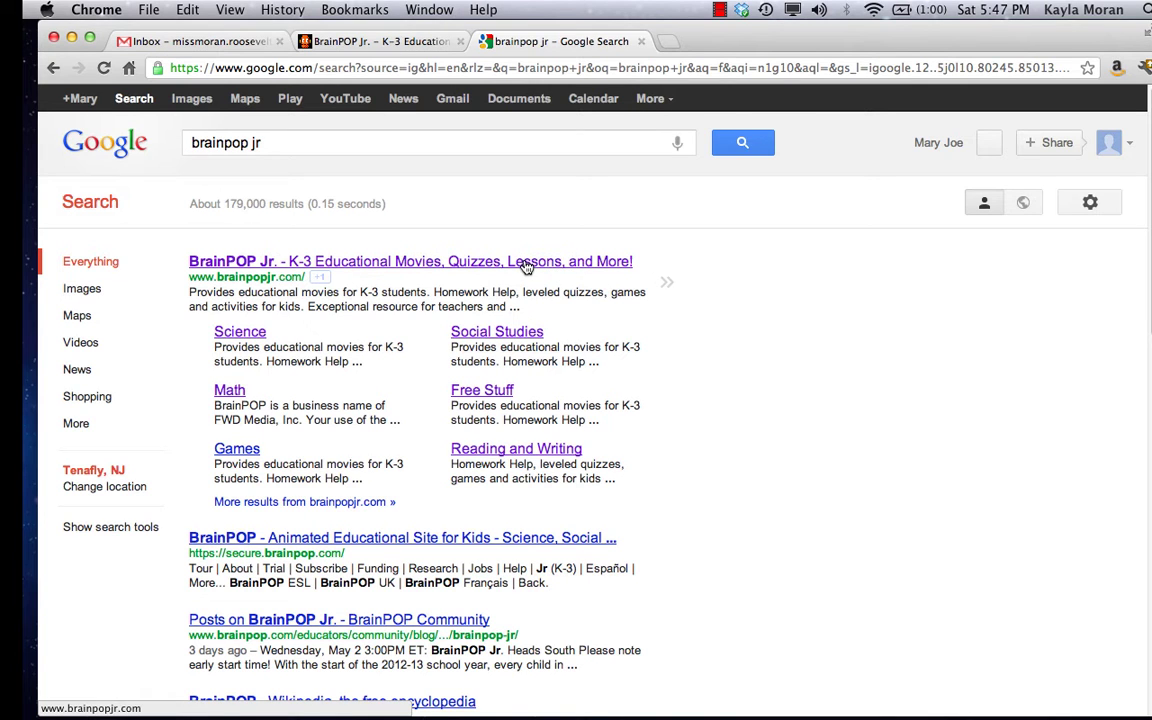
{"action": "left_click", "coordinate": [360, 261]}
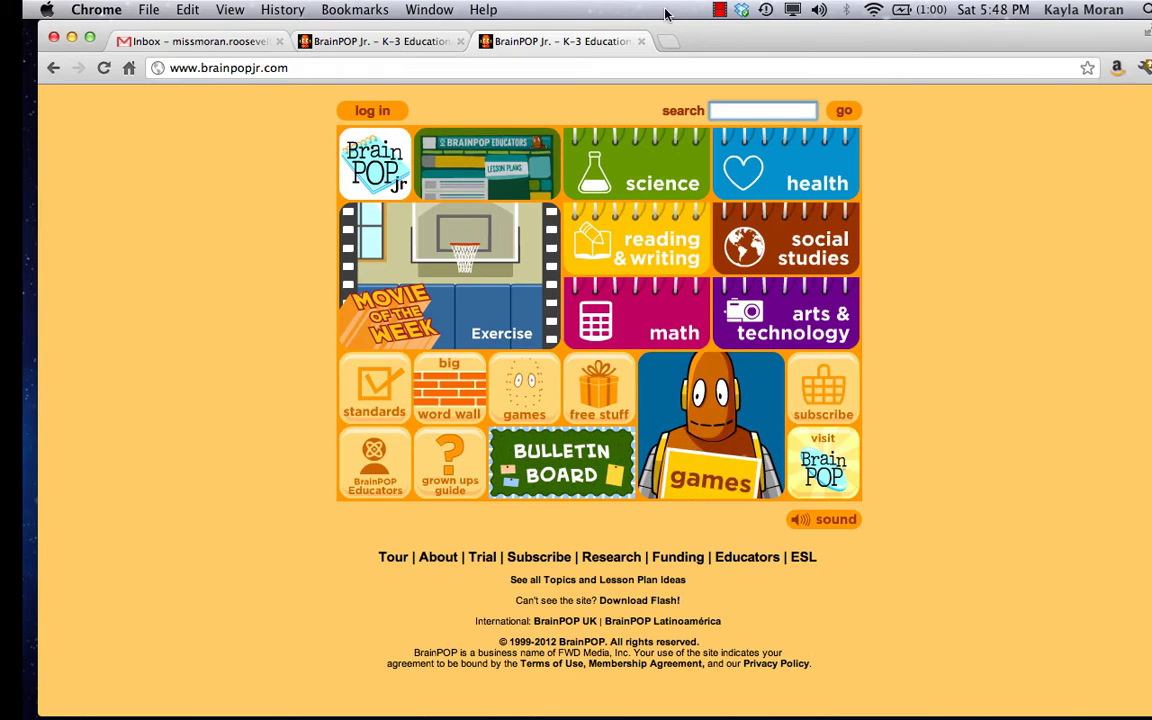
Close the duplicate BrainPOP Jr. tab and follow the footer Trial link to the sign-up page.
{"action": "left_click", "coordinate": [641, 41]}
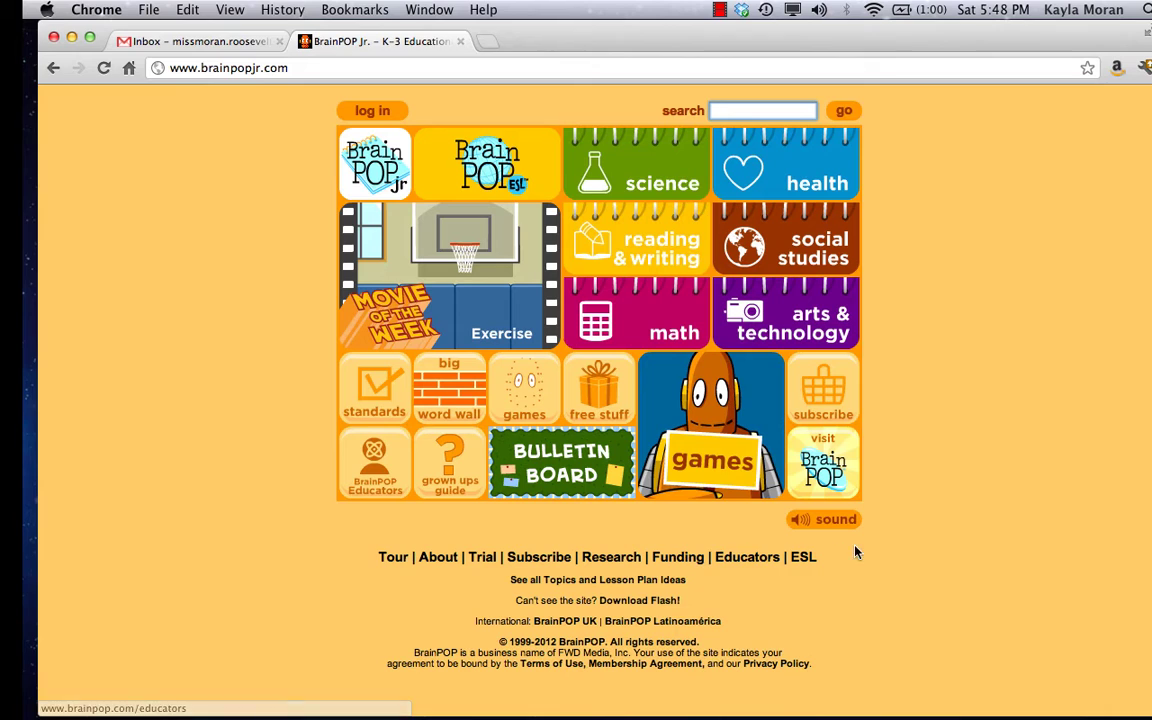
{"action": "left_click", "coordinate": [490, 563]}
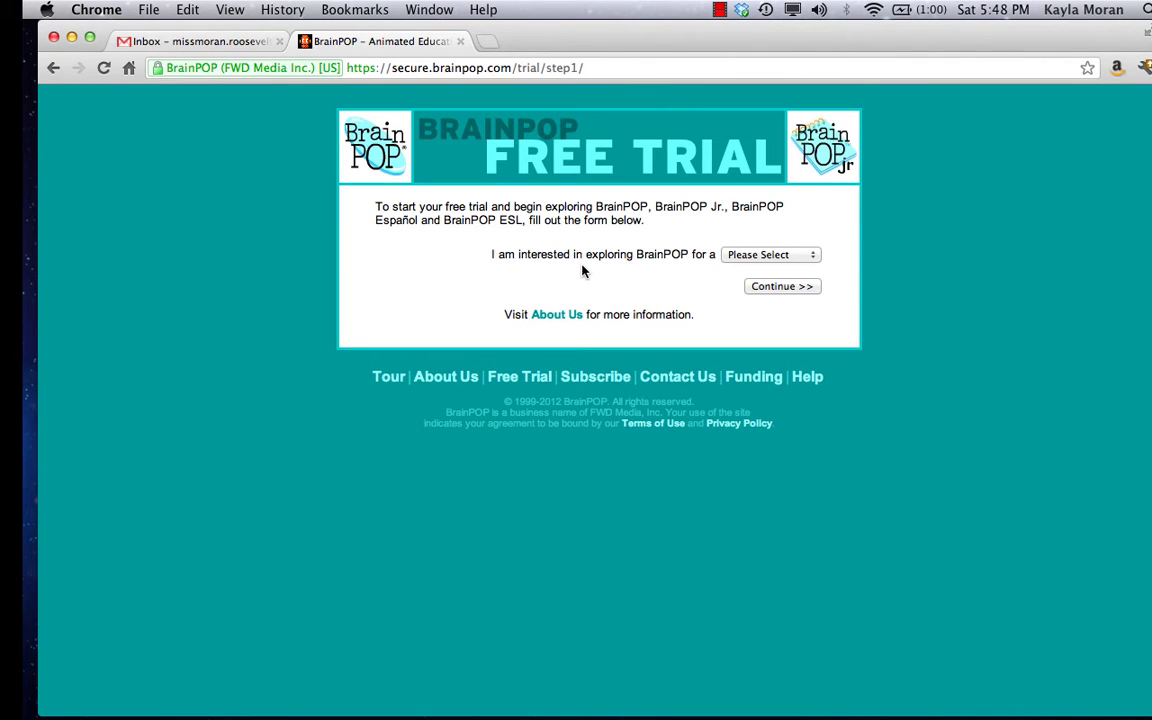
Choose Home as the trial's intended use, continue, and place the cursor in the Username field.
{"action": "left_click", "coordinate": [760, 254]}
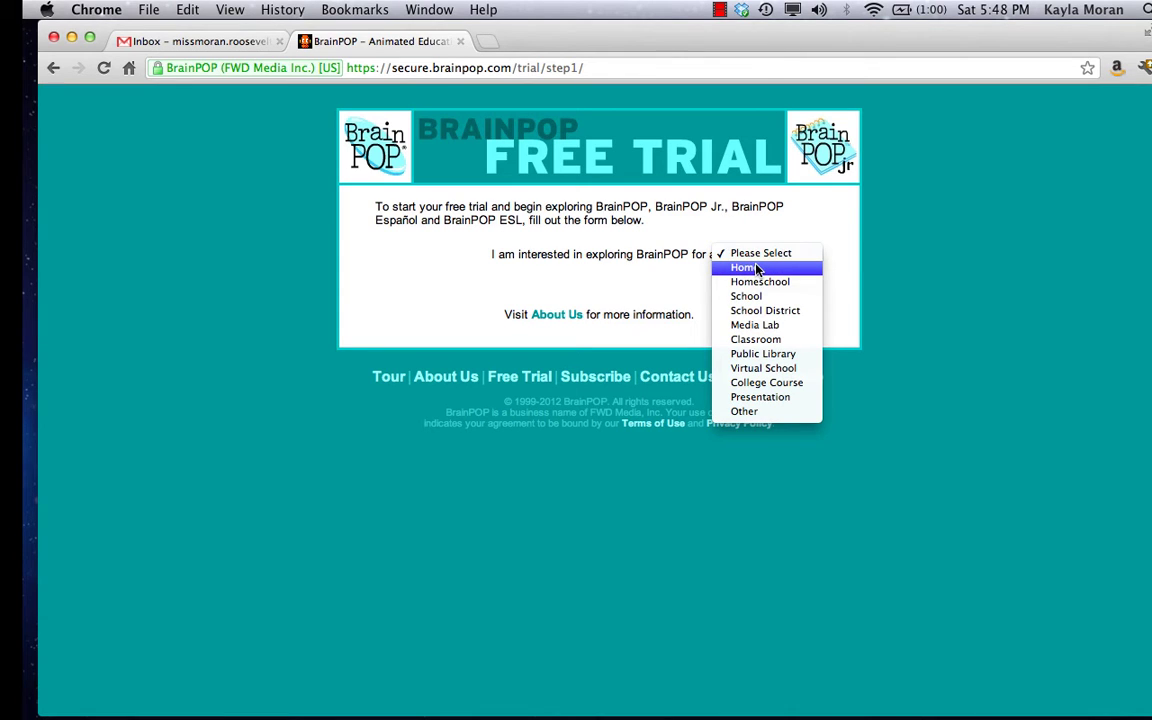
{"action": "left_click", "coordinate": [758, 268]}
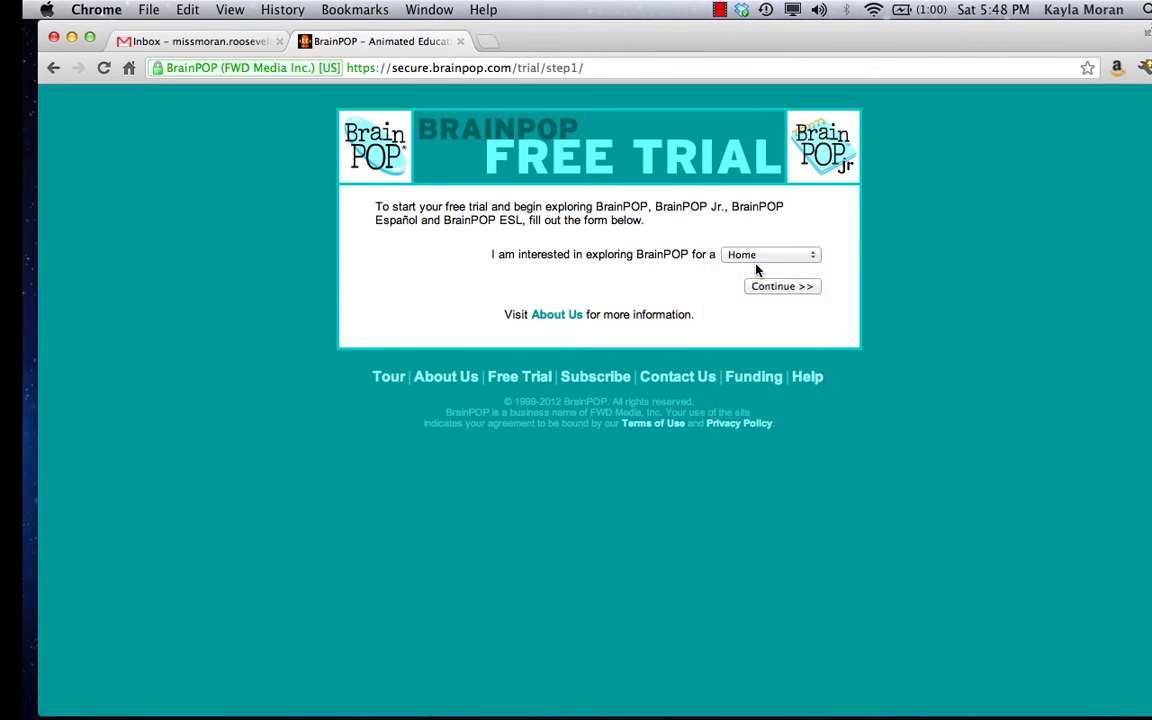
{"action": "left_click", "coordinate": [804, 288]}
{"action": "left_click", "coordinate": [577, 264]}
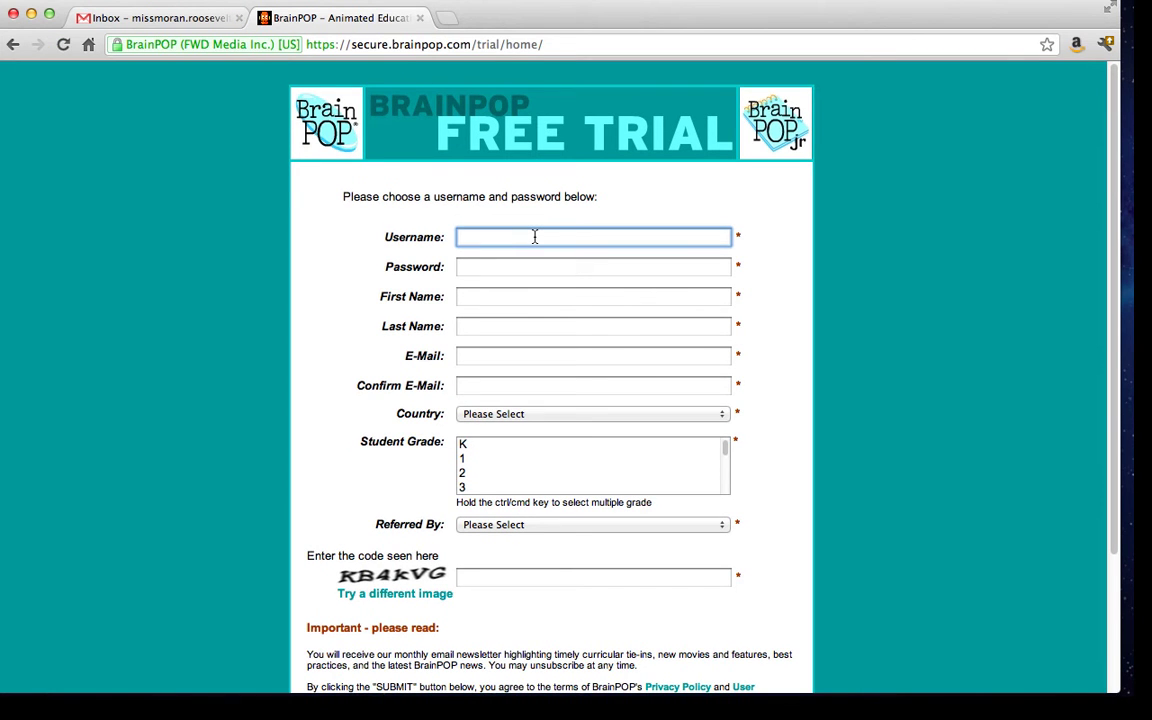
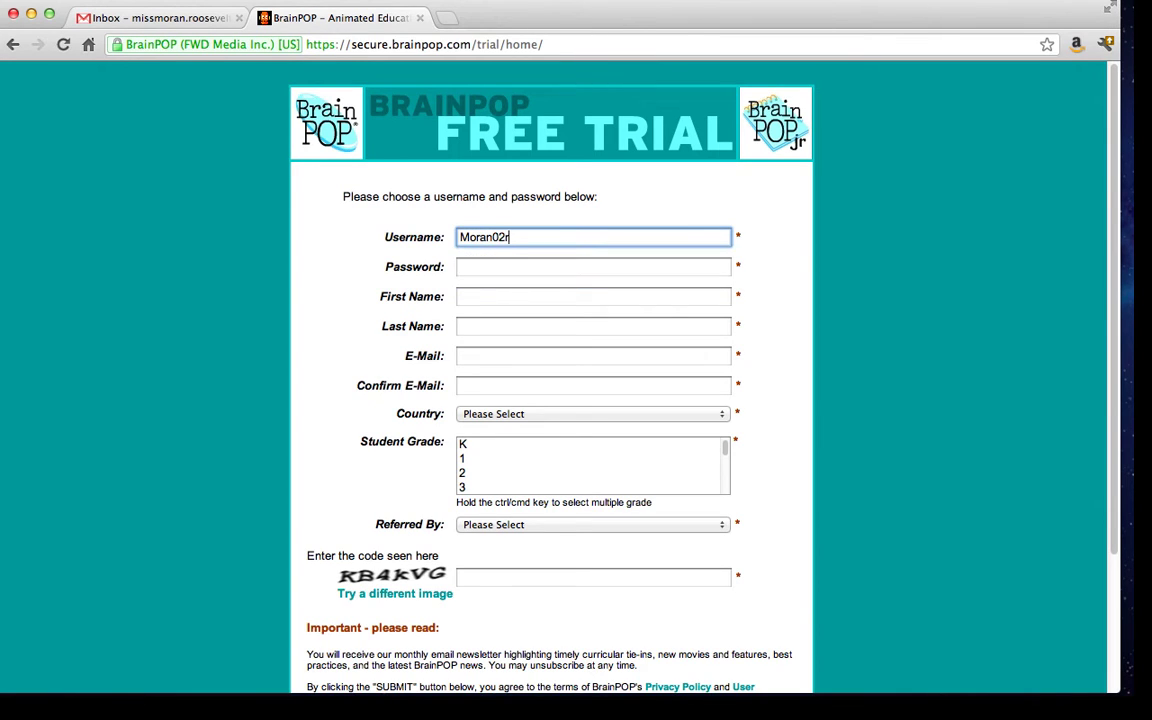
Enter the trial account username and accept the browser's suggested password.
{"action": "key", "text": "Tab"}
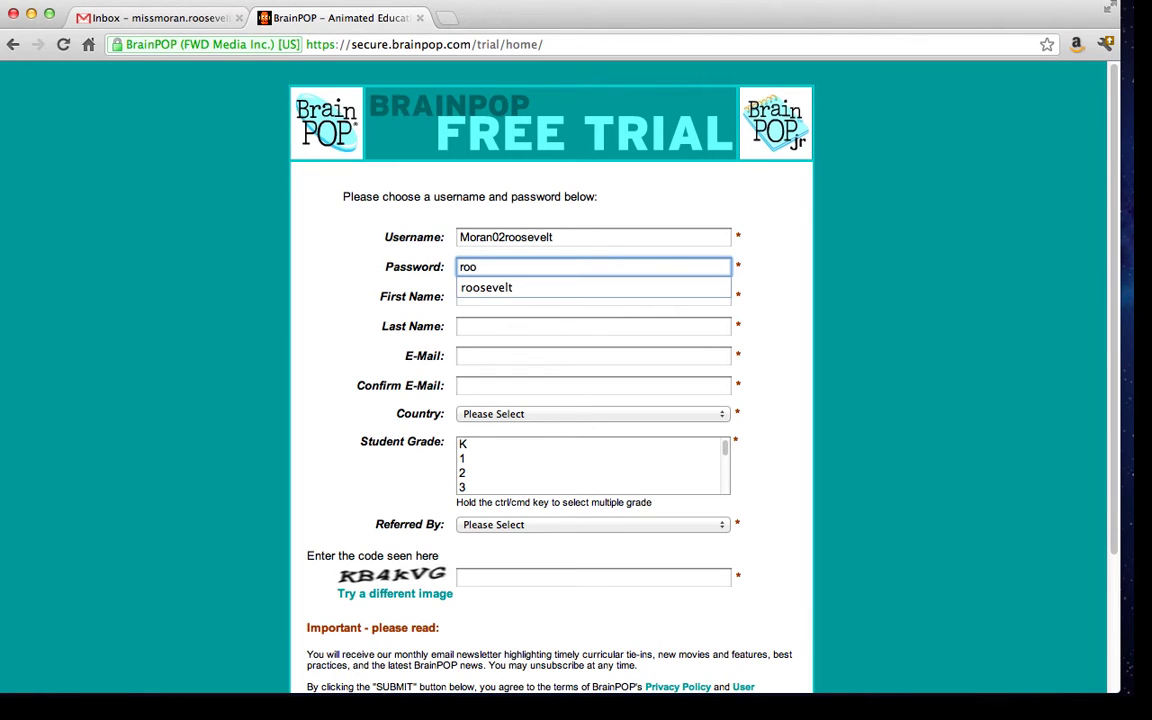
{"action": "key", "text": "Down"}
Fill in the user's first name, last name, e-mail address and e-mail confirmation.
{"action": "key", "text": "Tab"}
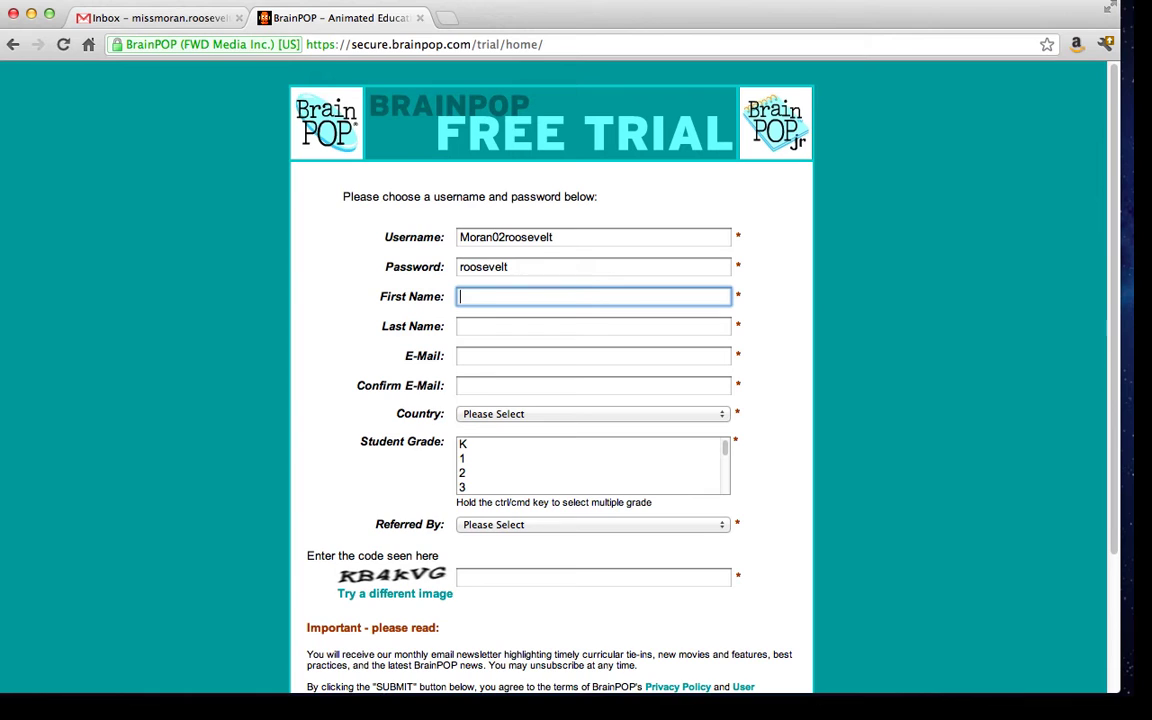
{"action": "key", "text": "Tab"}
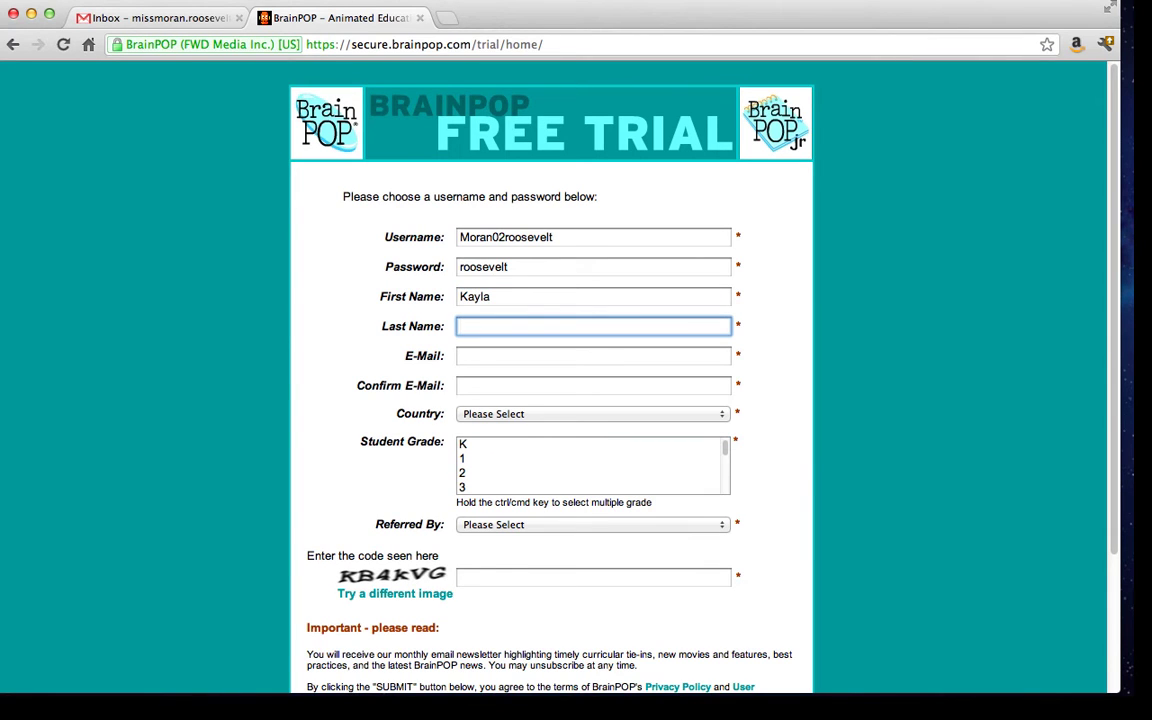
{"action": "key", "text": "Tab"}
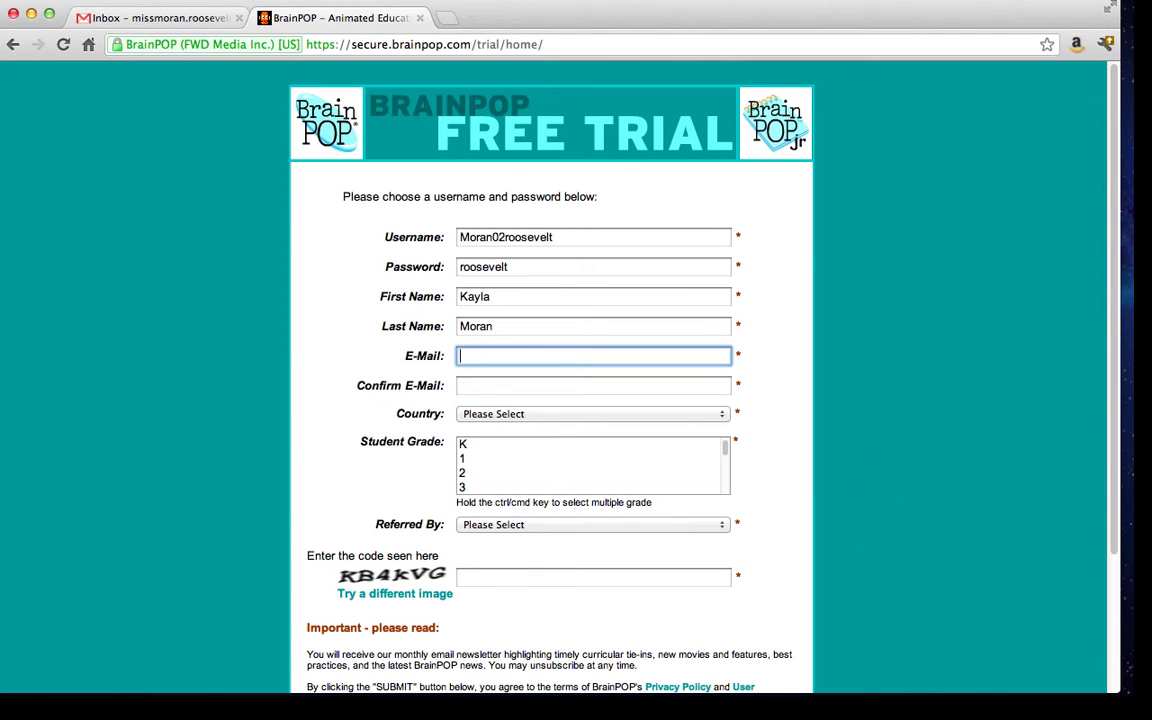
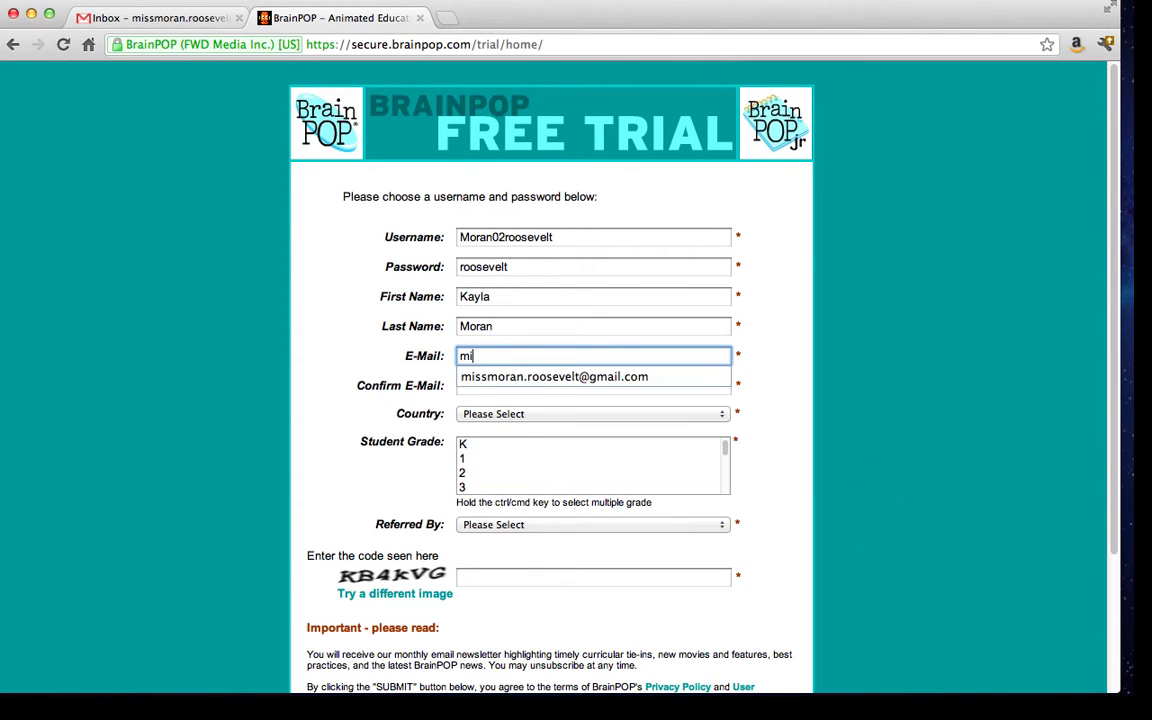
{"action": "key", "text": "Tab"}
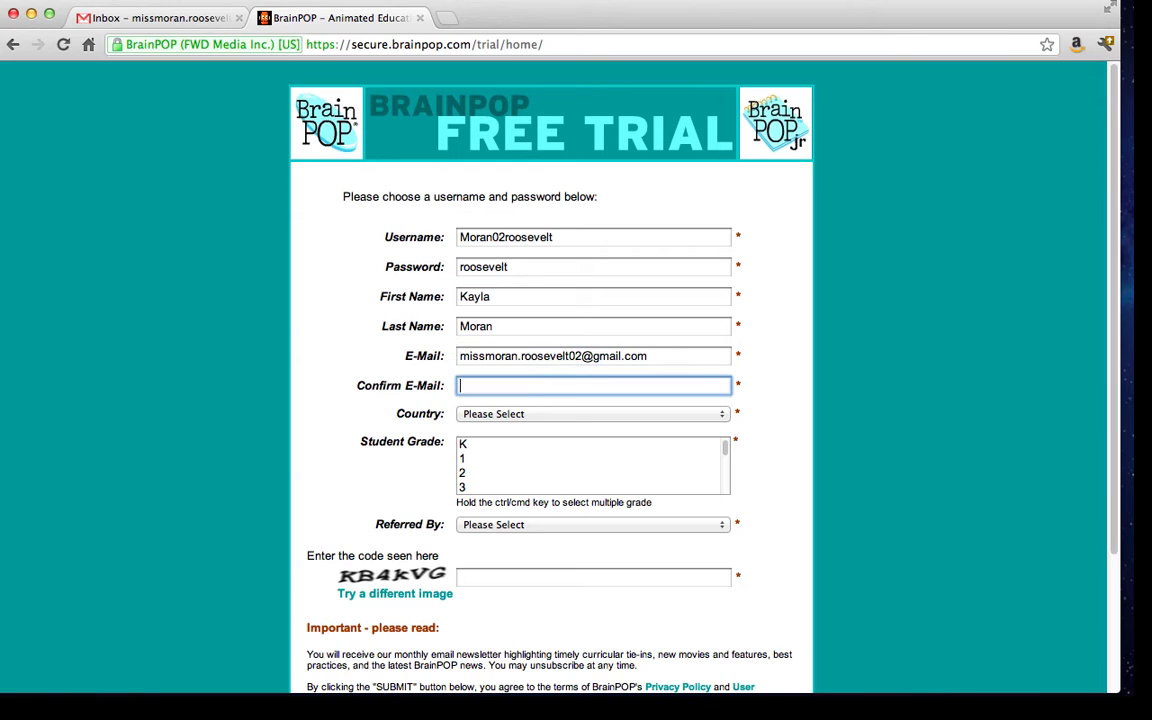
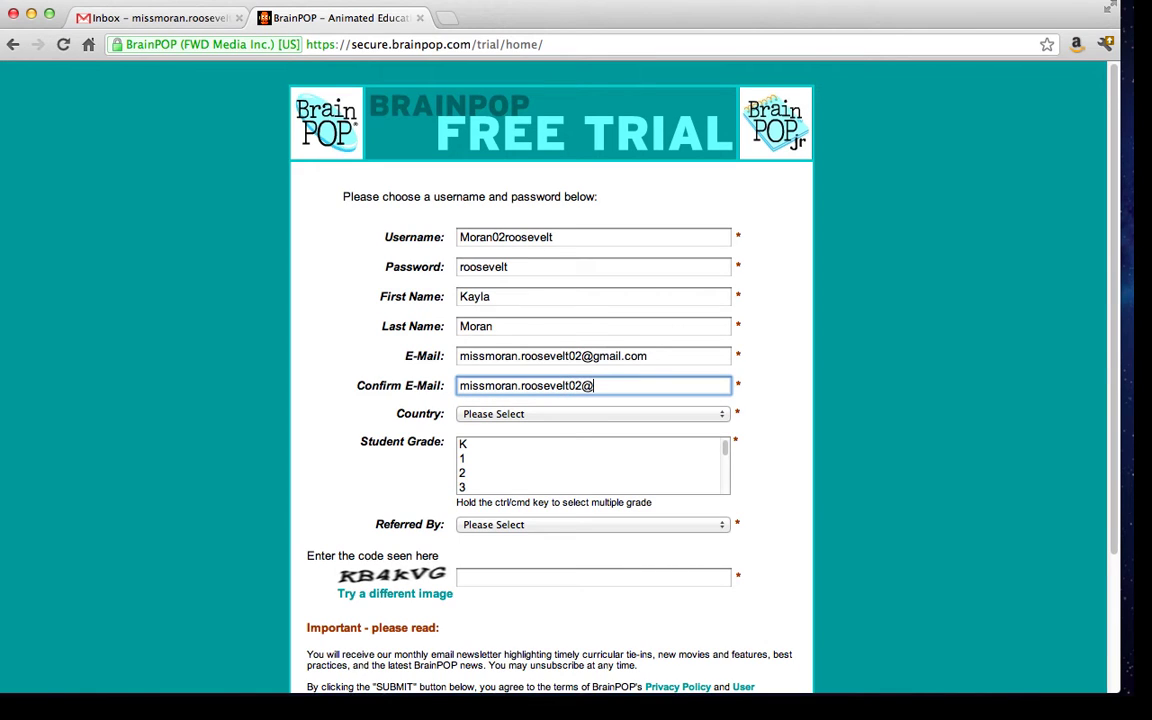
Set the country to USA, the state to New Jersey and the student grade to 2.
{"action": "left_click", "coordinate": [680, 414]}
{"action": "left_click", "coordinate": [678, 427]}
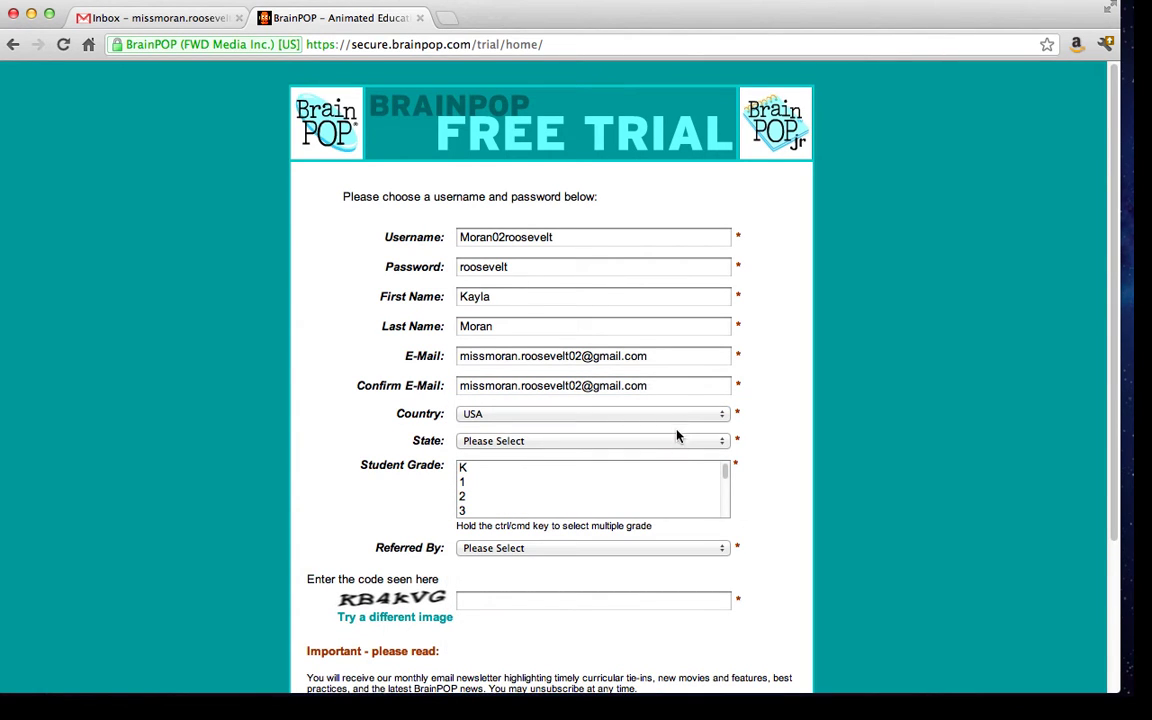
{"action": "left_click", "coordinate": [671, 441]}
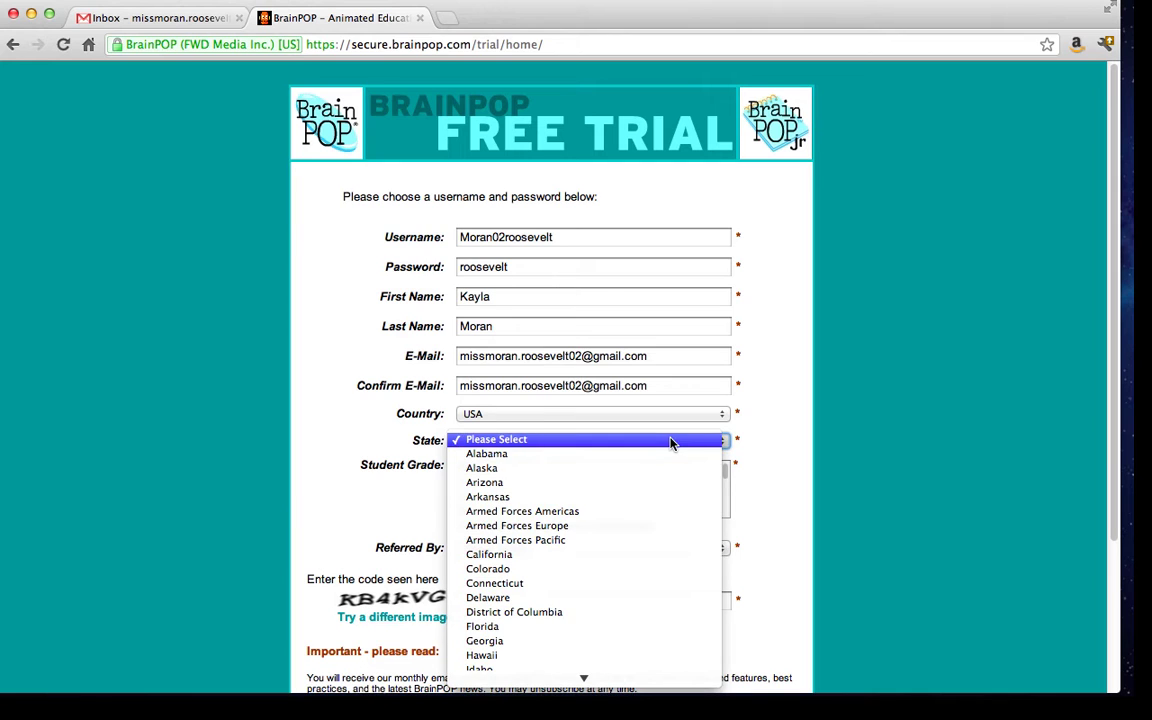
{"action": "scroll", "coordinate": [674, 531], "scroll_direction": "down", "scroll_amount": 5}
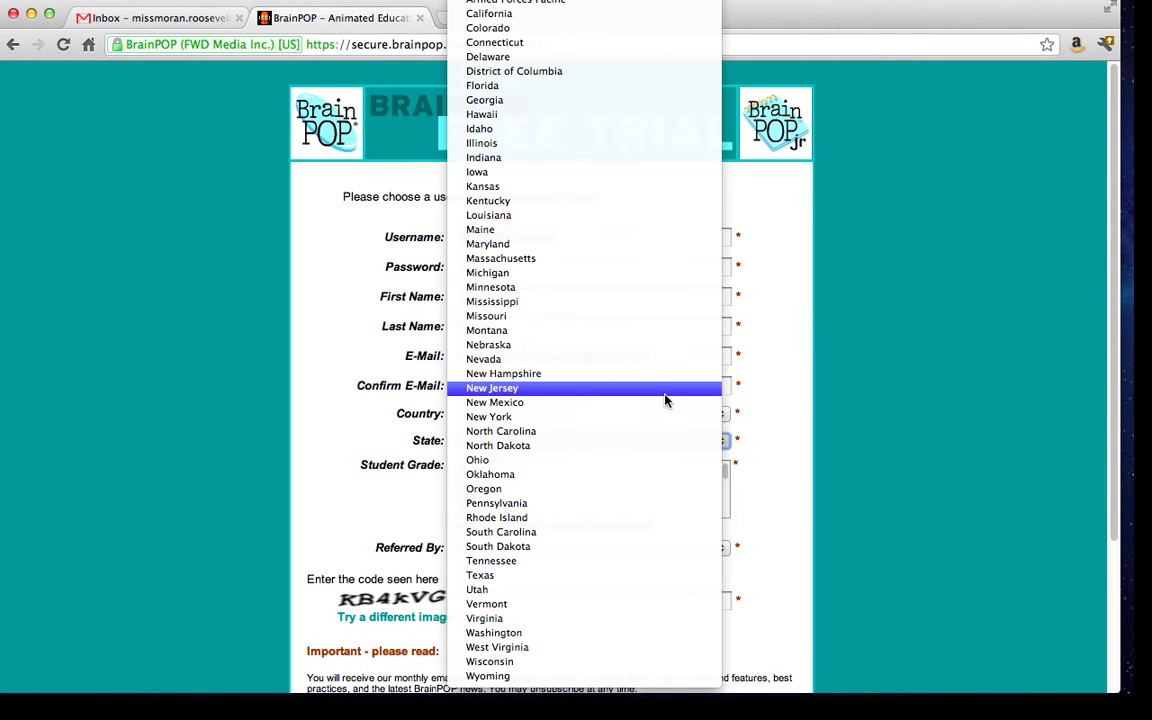
{"action": "left_click", "coordinate": [666, 388]}
{"action": "scroll", "coordinate": [792, 394], "scroll_direction": "down", "scroll_amount": 2}
{"action": "left_click", "coordinate": [485, 457]}
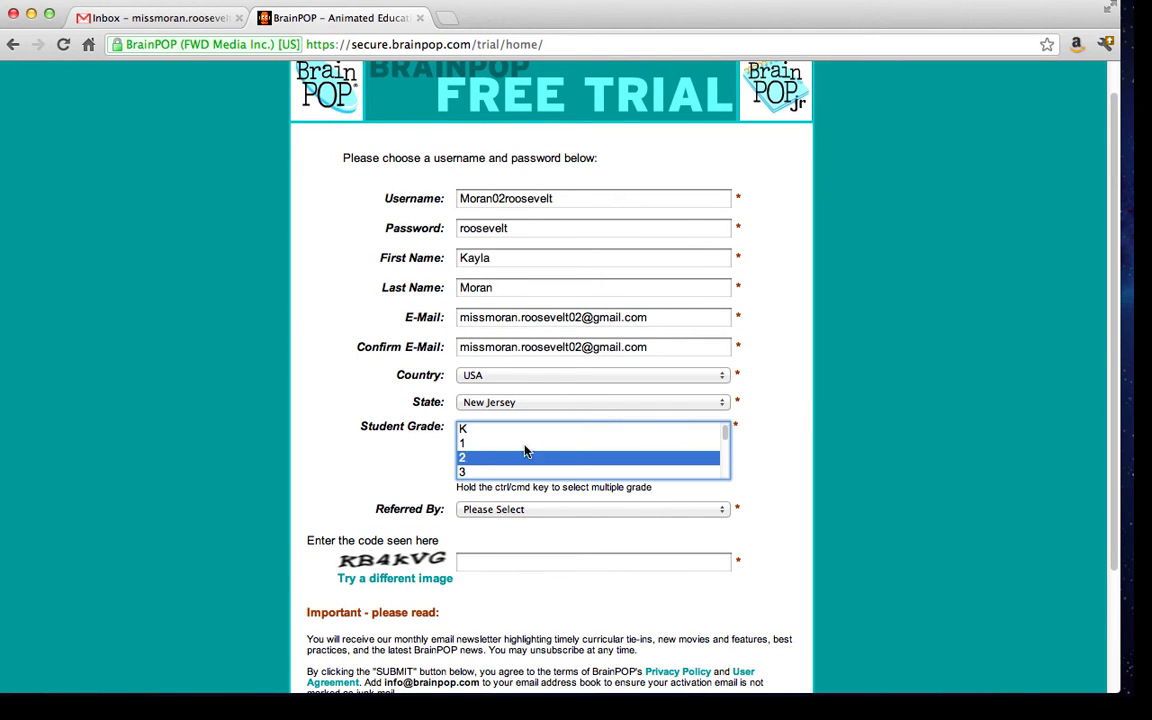
Choose Teacher as the referral source and enter the verification code.
{"action": "scroll", "coordinate": [816, 398], "scroll_direction": "down", "scroll_amount": 6}
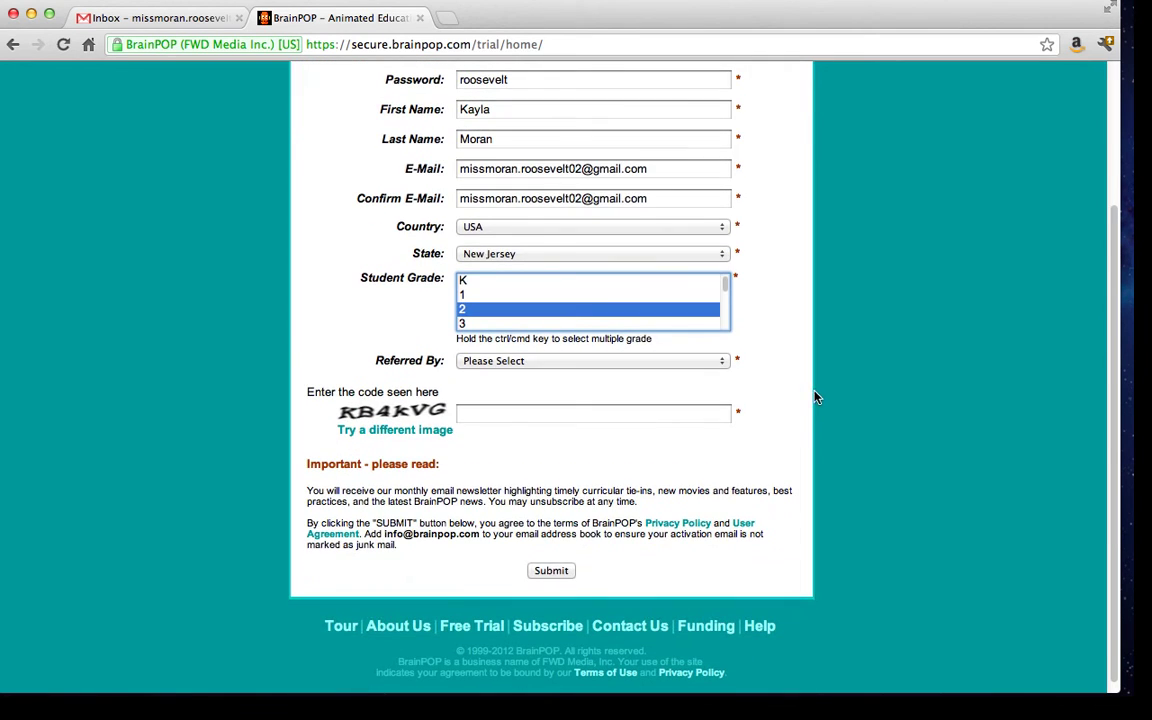
{"action": "left_click", "coordinate": [655, 362]}
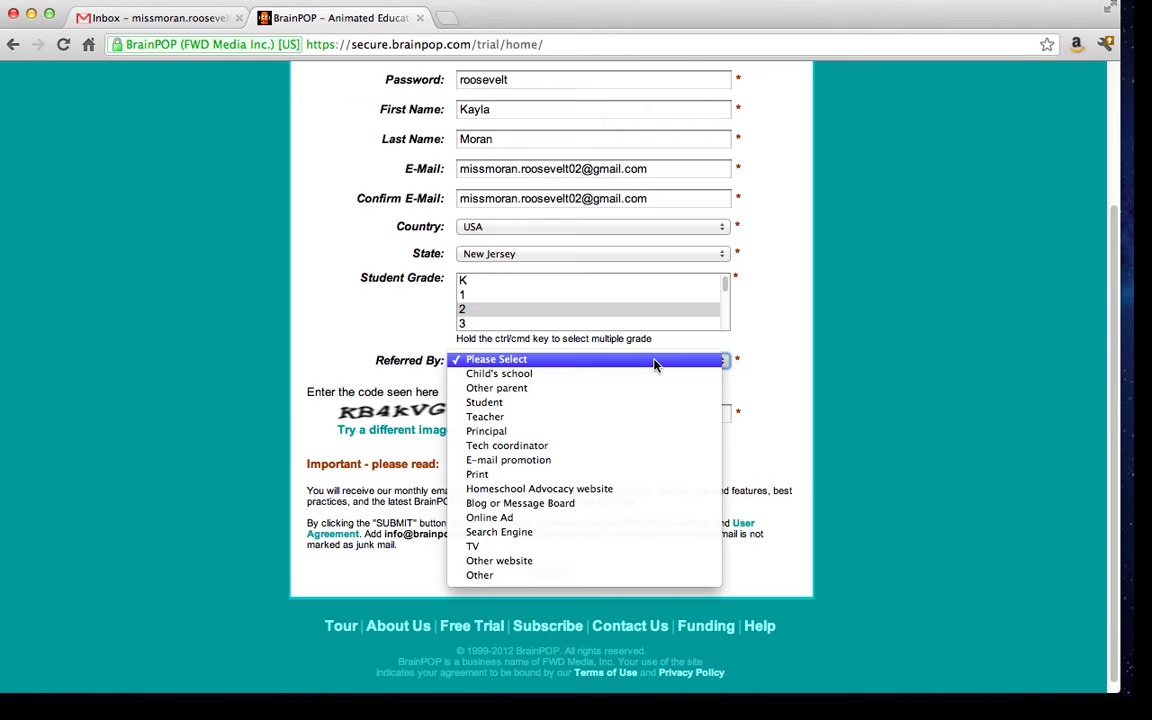
{"action": "left_click", "coordinate": [652, 418]}
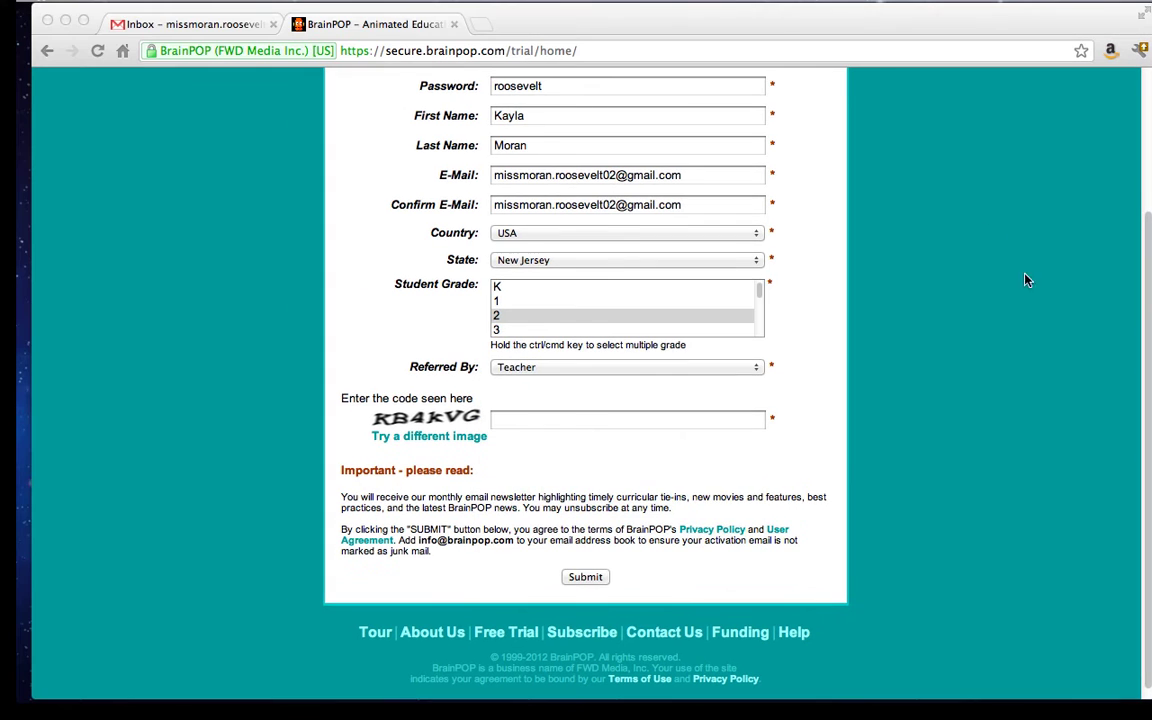
{"action": "left_click", "coordinate": [574, 418]}
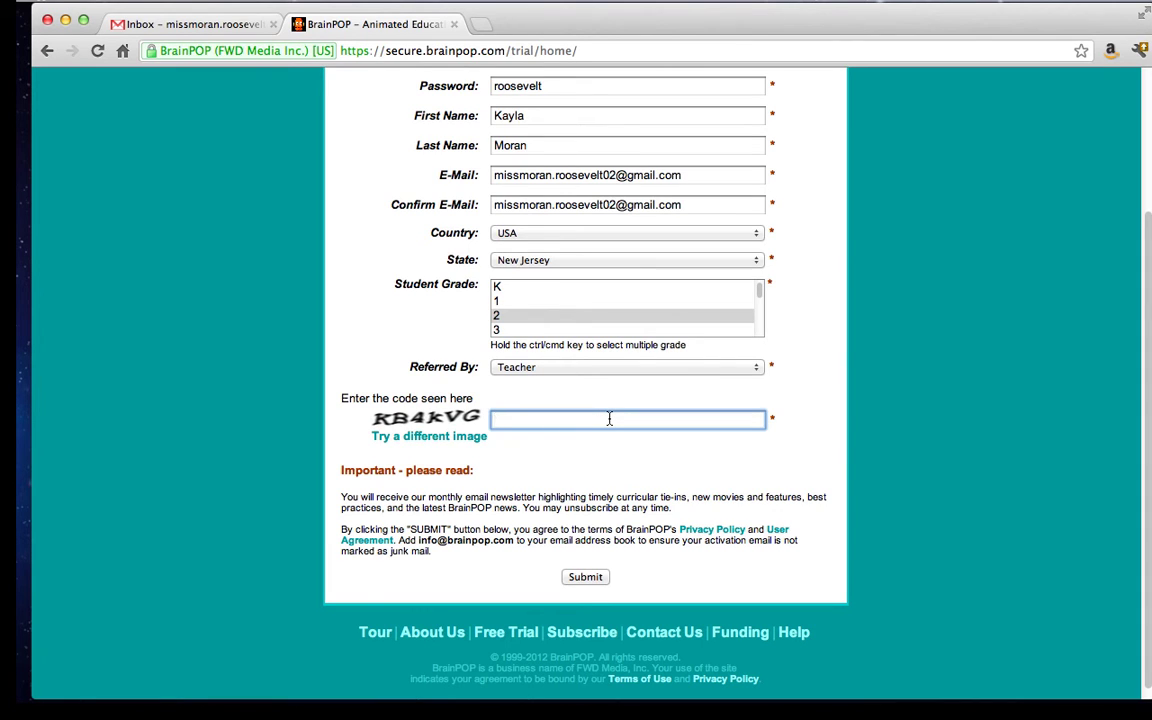
{"action": "type", "text": "kb4kvg"}
Submit the registration form and highlight the address-book instruction on the confirmation page.
{"action": "left_click", "coordinate": [579, 578]}
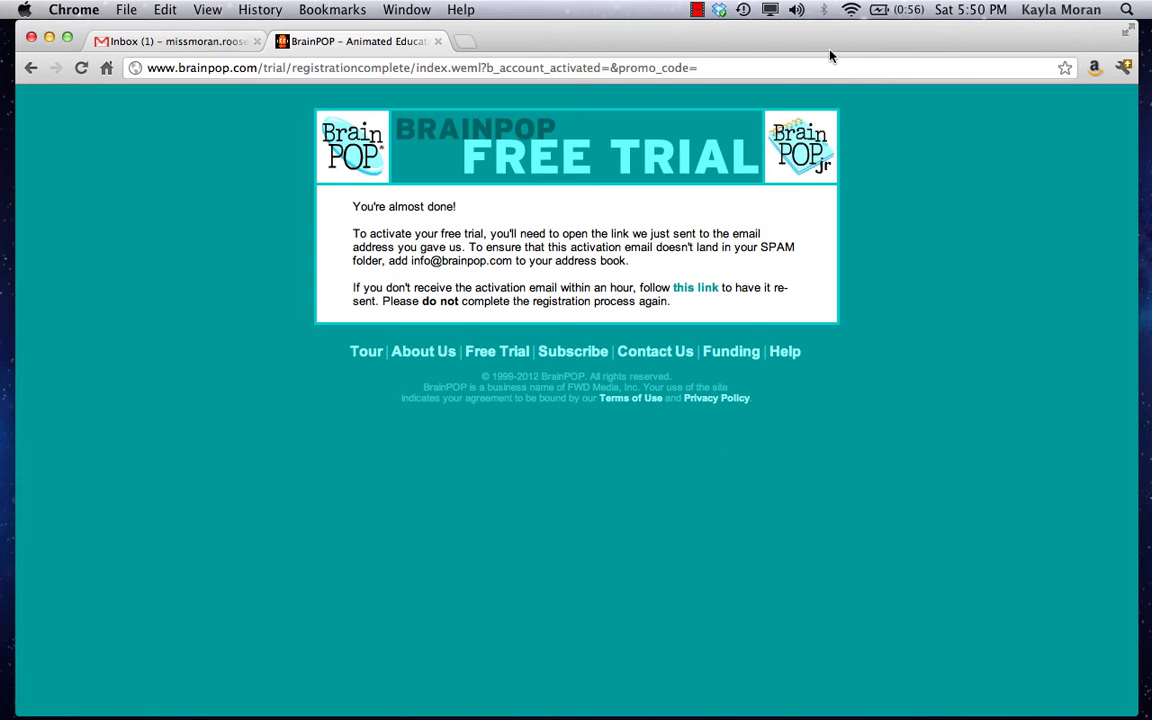
{"action": "left_click_drag", "start_coordinate": [760, 247], "coordinate": [780, 258]}
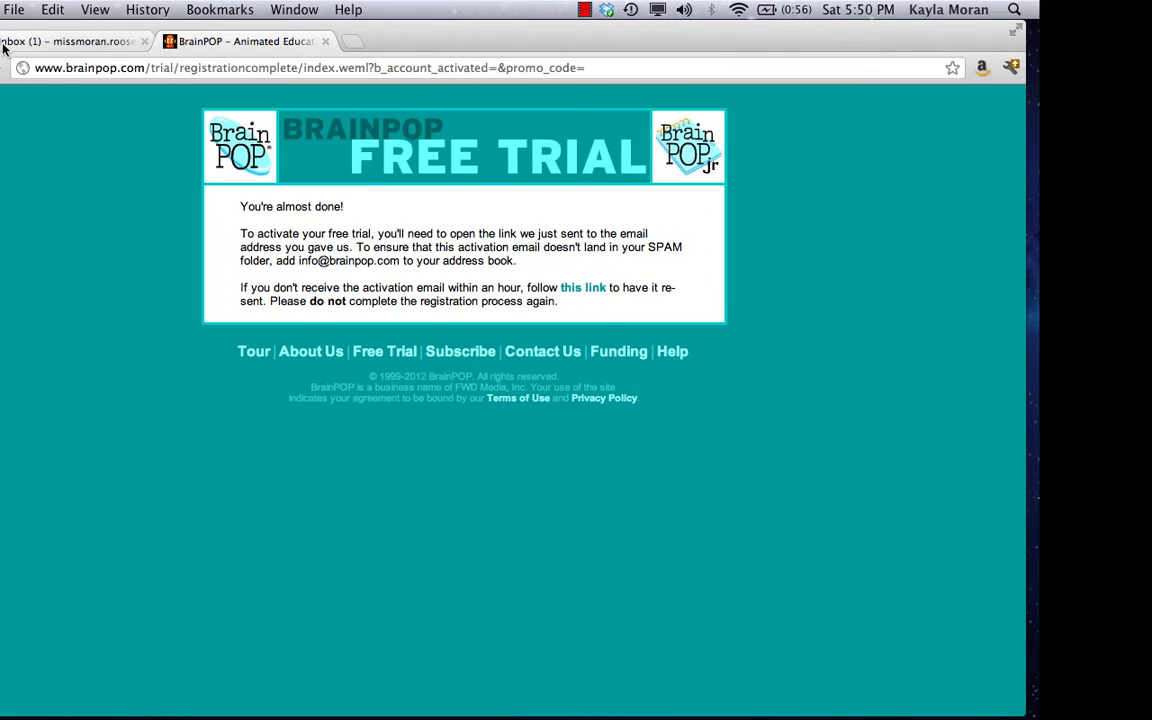
Open the Free Trial Activation Email in Gmail and highlight its username and password lines.
{"action": "left_click", "coordinate": [117, 45]}
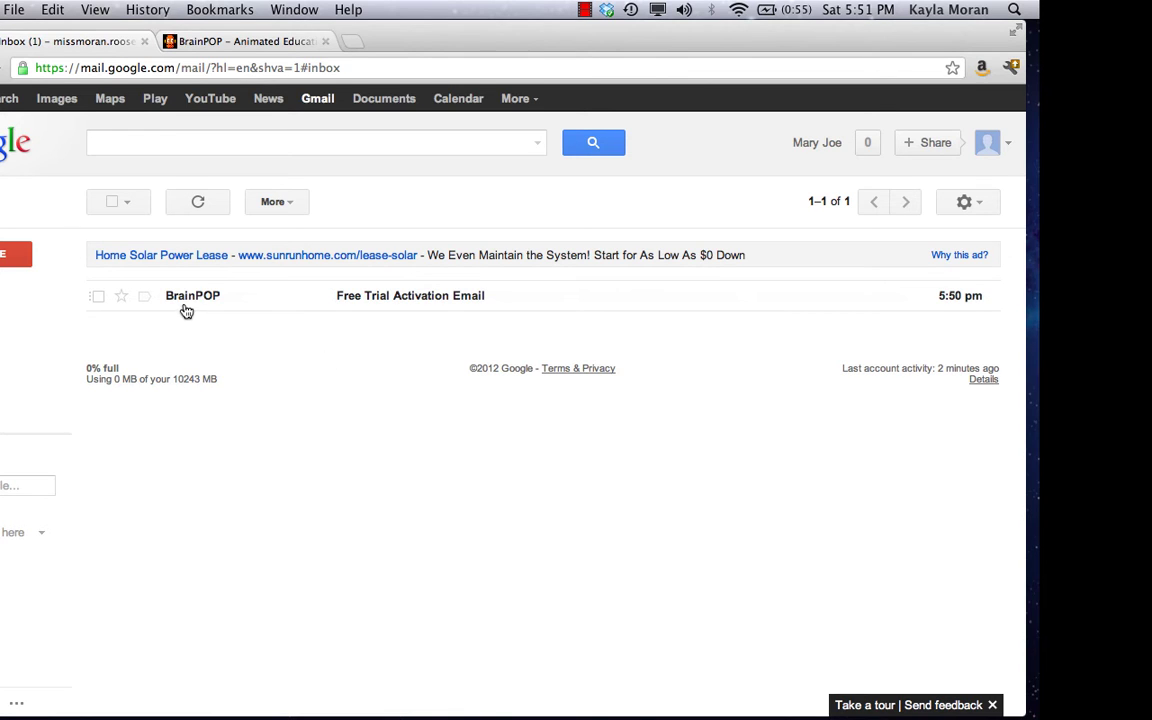
{"action": "left_click", "coordinate": [415, 300]}
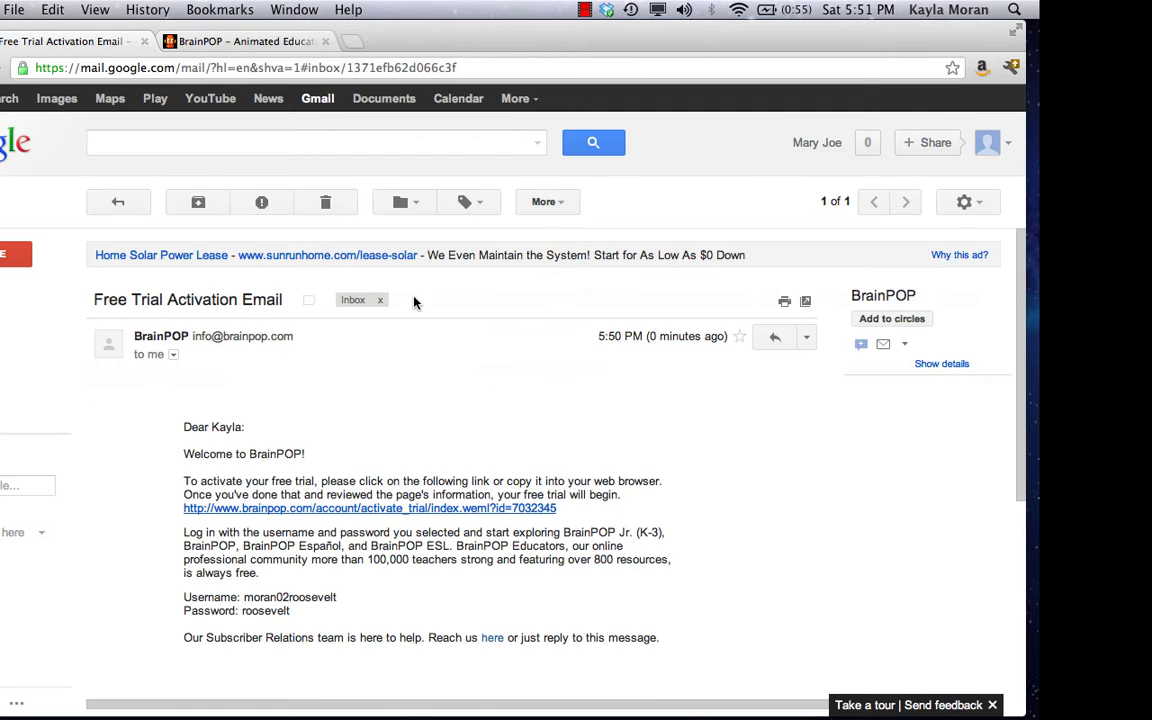
{"action": "scroll", "coordinate": [415, 482], "scroll_direction": "down", "scroll_amount": 4}
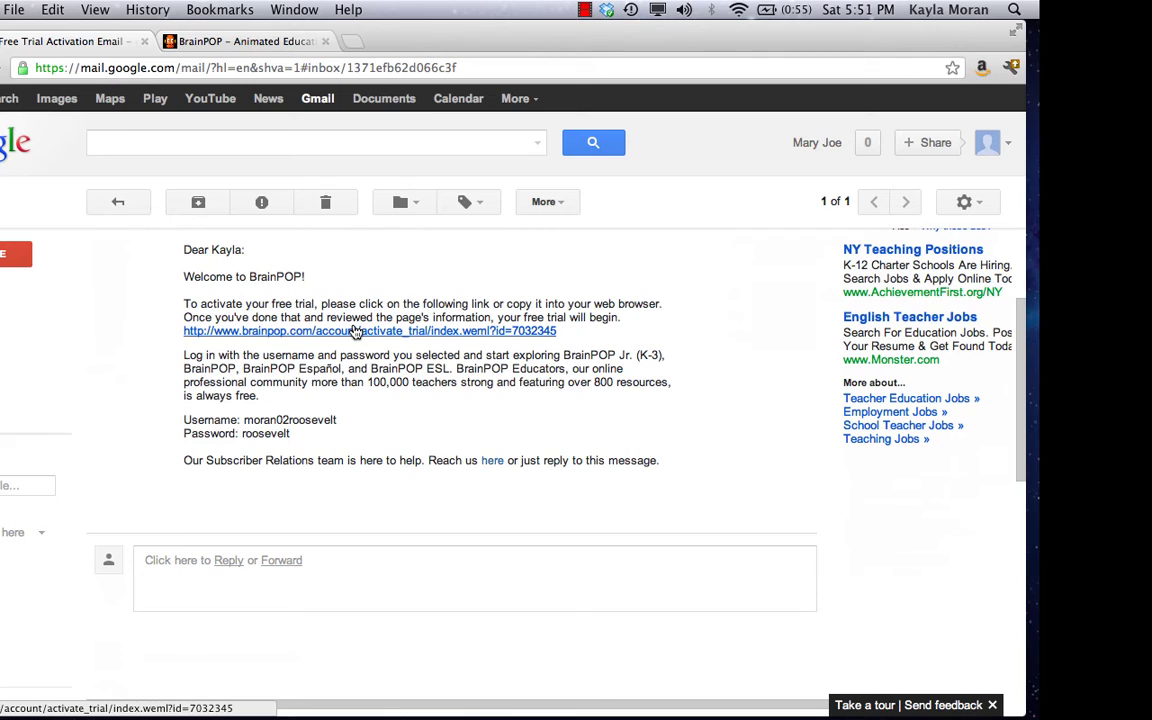
{"action": "left_click_drag", "start_coordinate": [290, 435], "coordinate": [180, 422]}
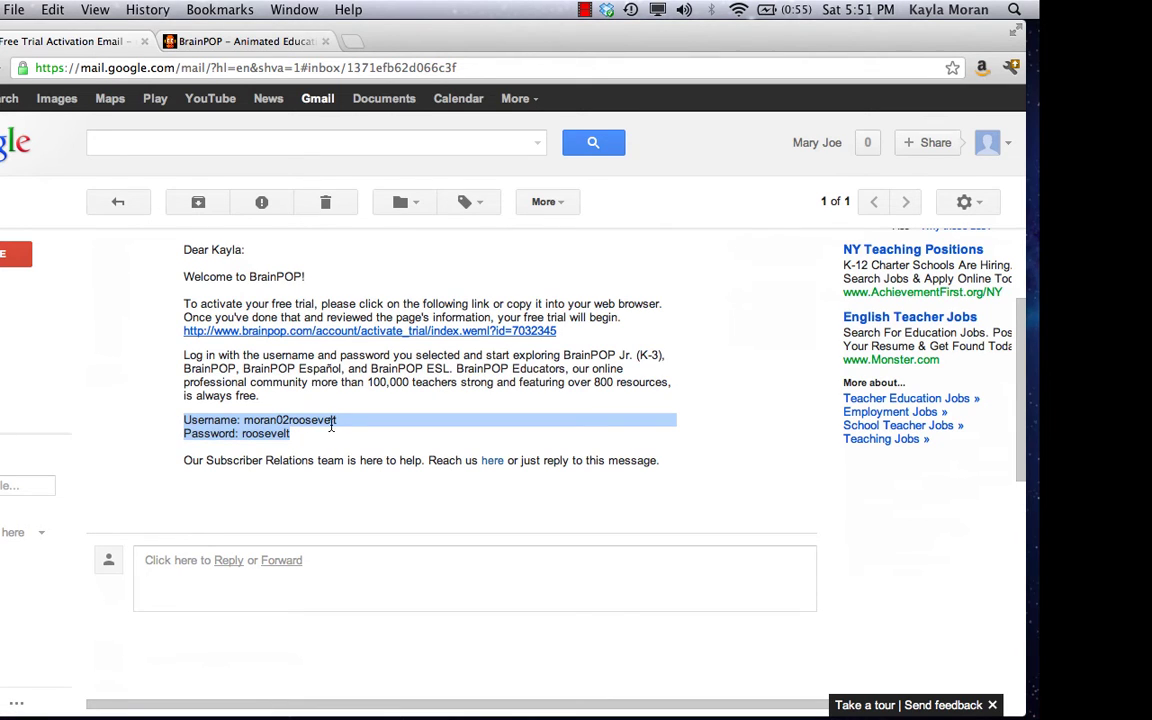
{"action": "left_click", "coordinate": [240, 438]}
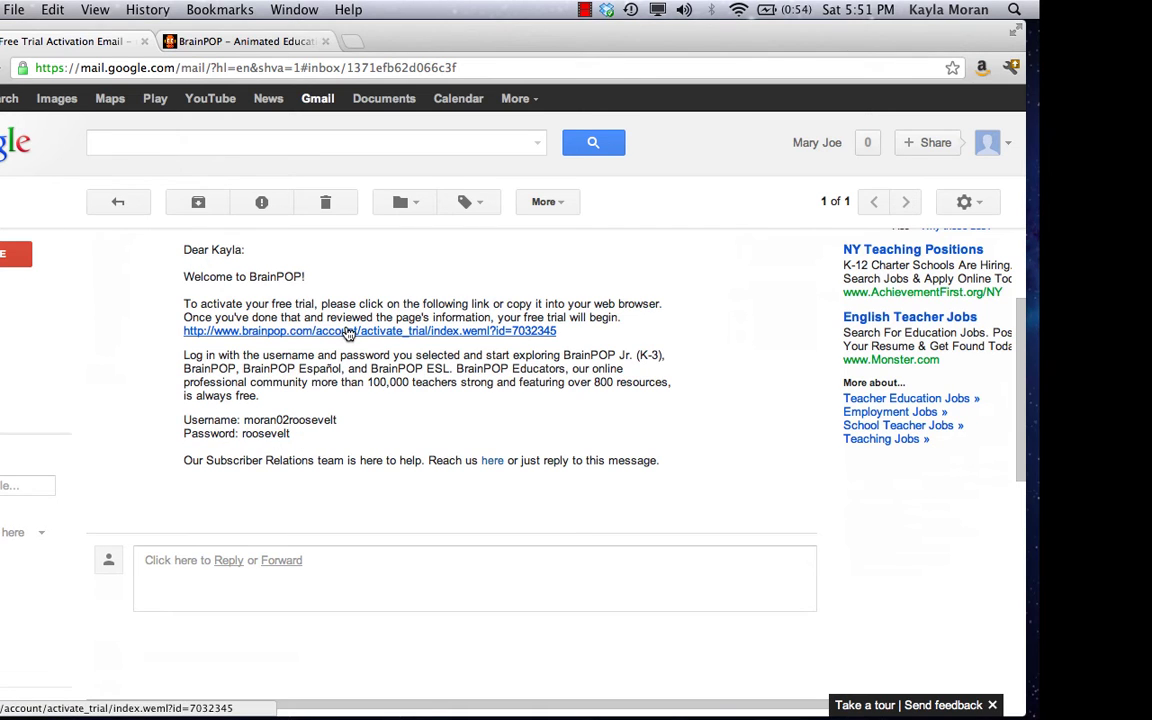
Follow the trial activation link in the e-mail.
{"action": "left_click", "coordinate": [347, 333]}
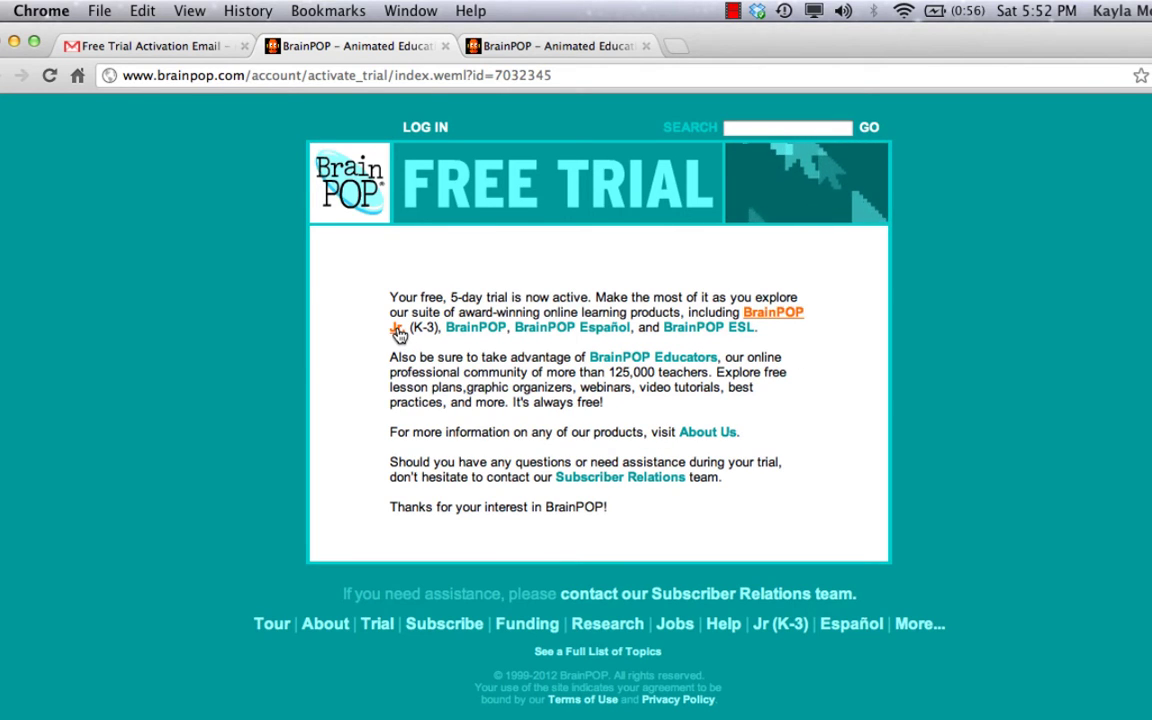
Go to the BrainPOP Jr. (K-3) site from the footer and show its login fields.
{"action": "left_click", "coordinate": [787, 630]}
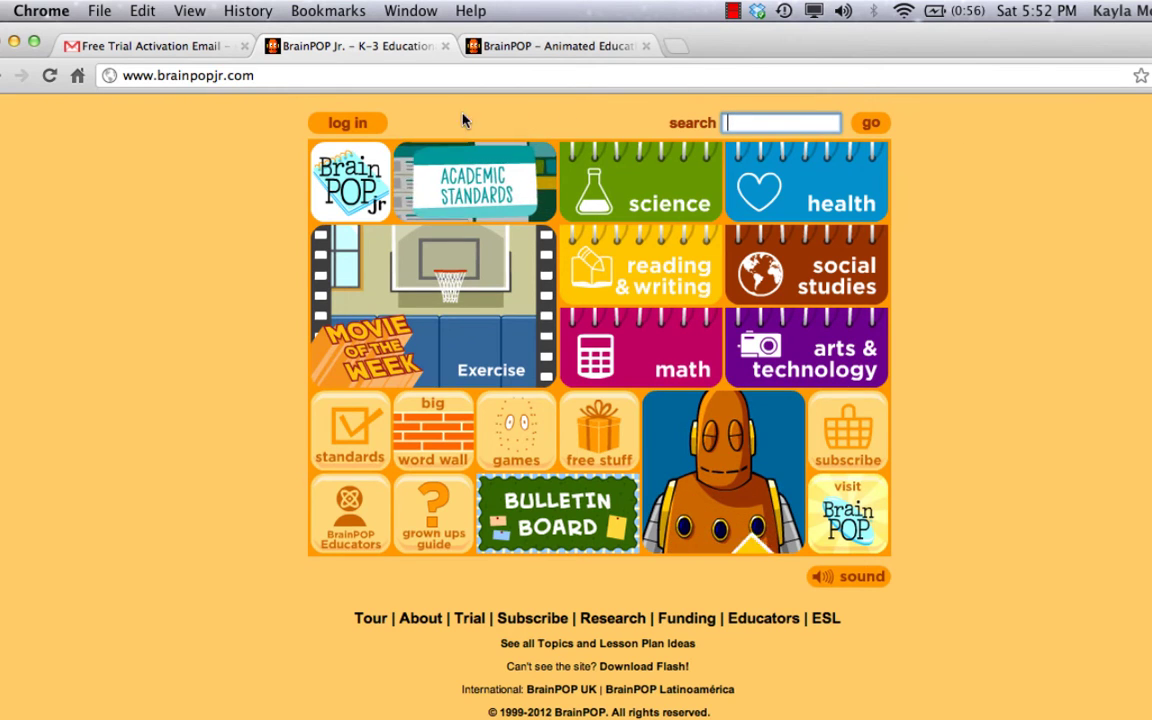
{"action": "left_click", "coordinate": [344, 122]}
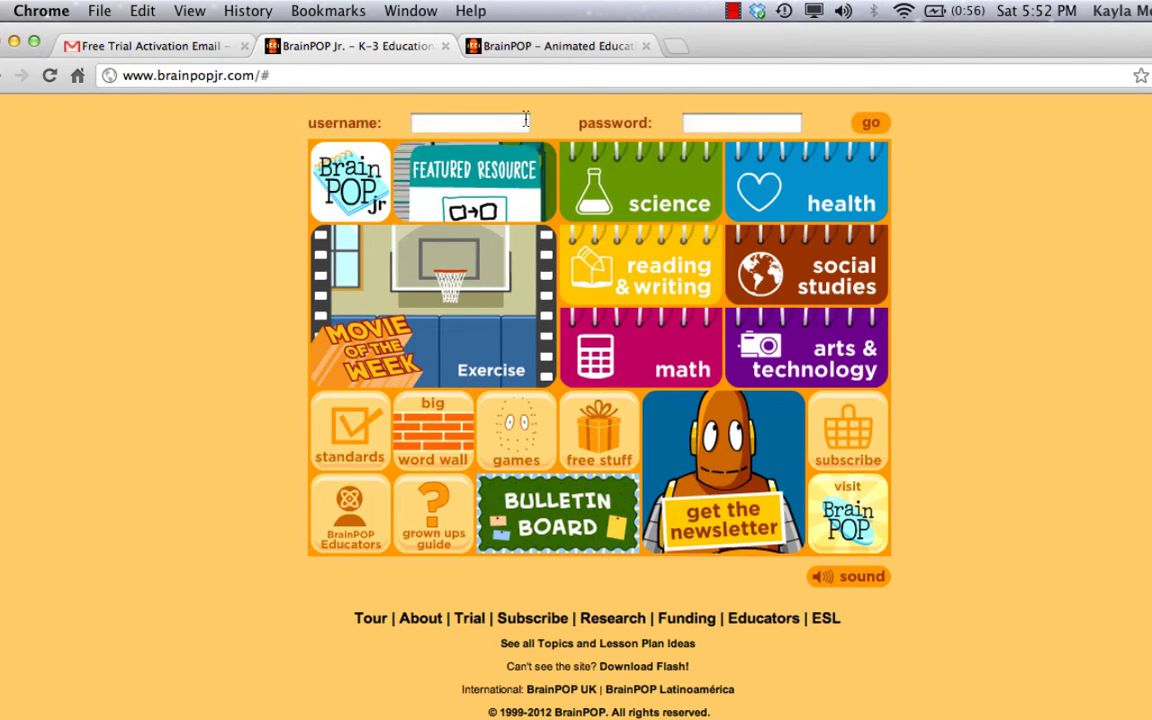
Back in the Gmail activation e-mail, select only the trial account's username text.
{"action": "left_click", "coordinate": [125, 47]}
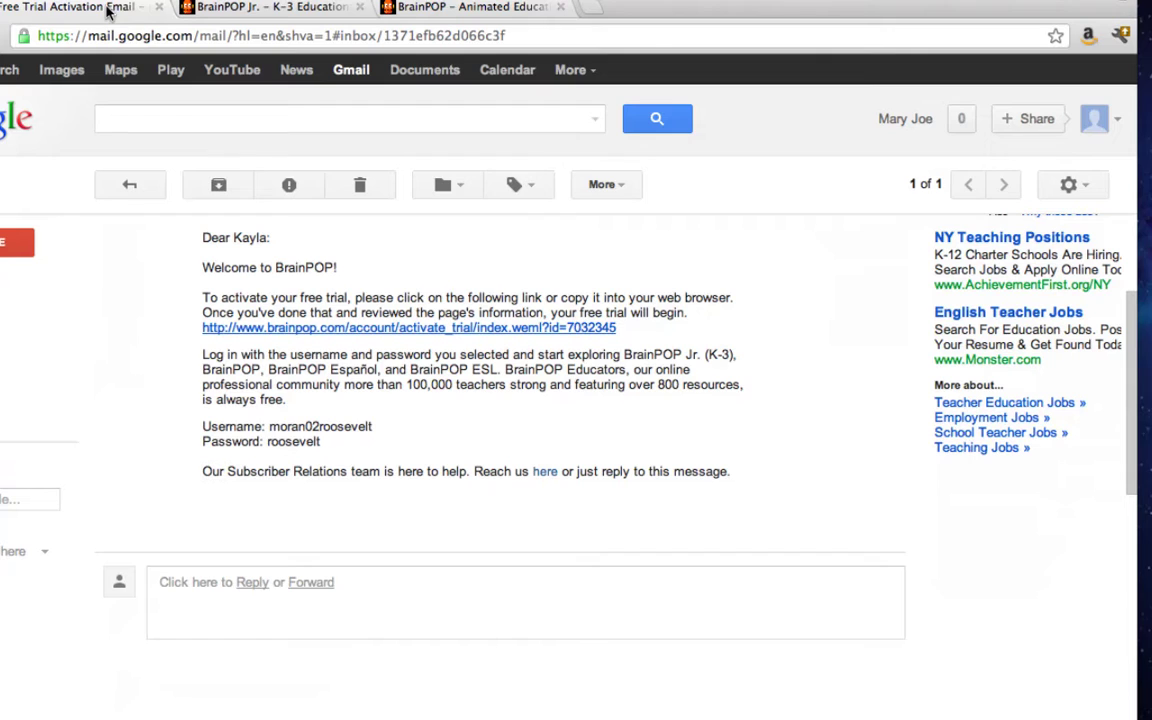
{"action": "left_click_drag", "start_coordinate": [345, 448], "coordinate": [208, 420]}
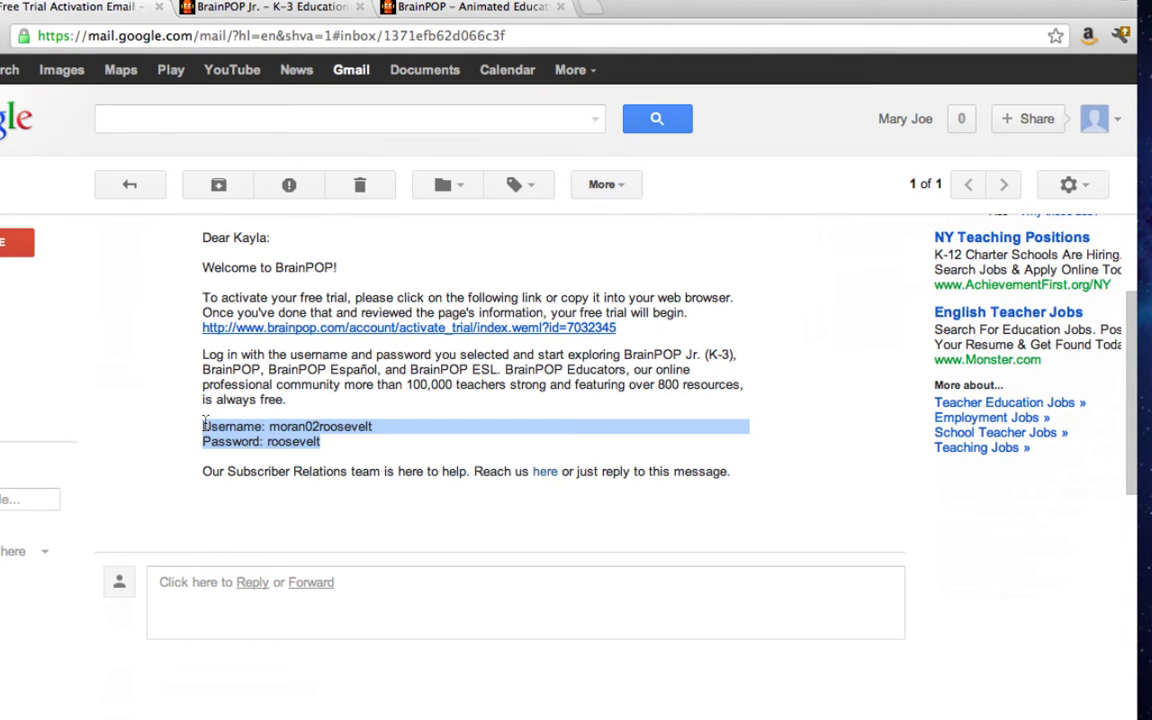
{"action": "left_click", "coordinate": [329, 424]}
{"action": "left_click_drag", "start_coordinate": [329, 424], "coordinate": [368, 424]}
{"action": "key", "text": "super+c"}
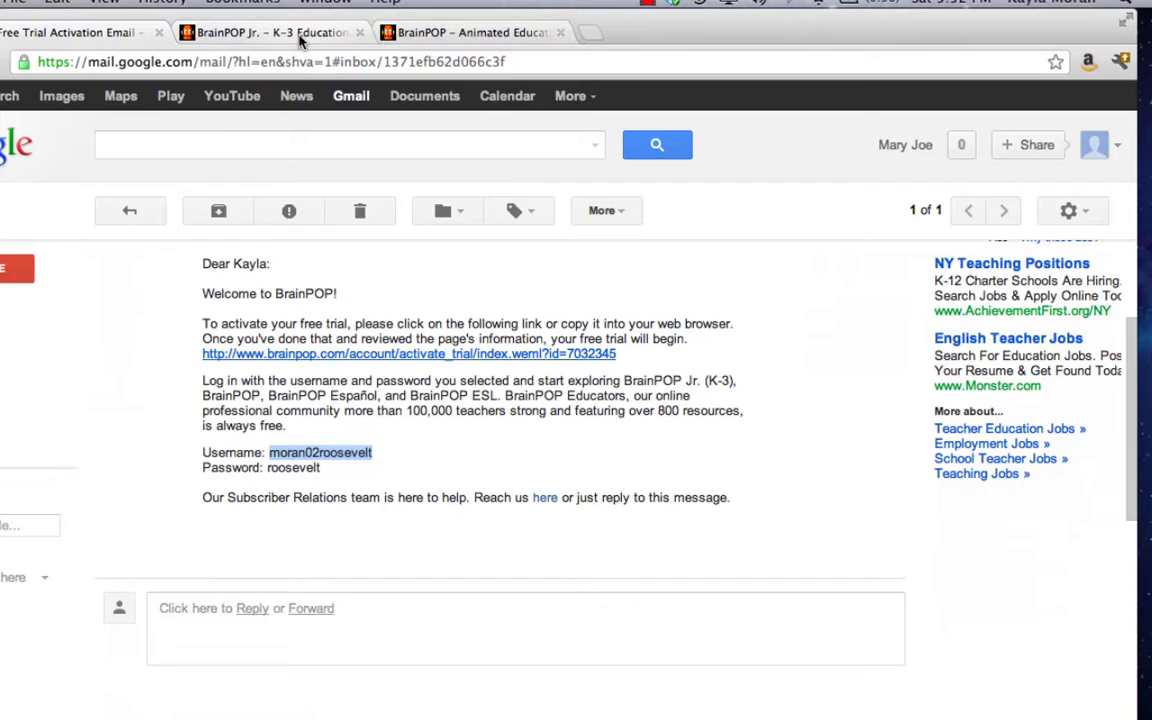
Sign in to BrainPOP Jr. with the pasted trial username and the account password.
{"action": "left_click", "coordinate": [300, 8]}
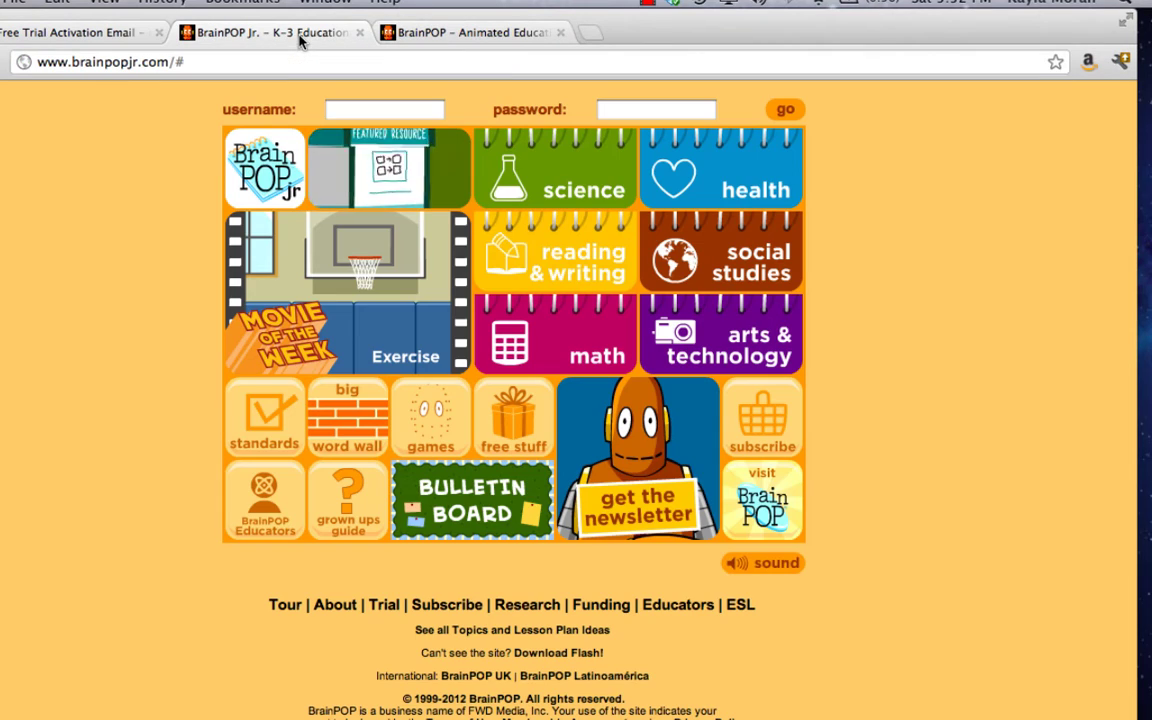
{"action": "left_click", "coordinate": [385, 109]}
{"action": "key", "text": "super+v"}
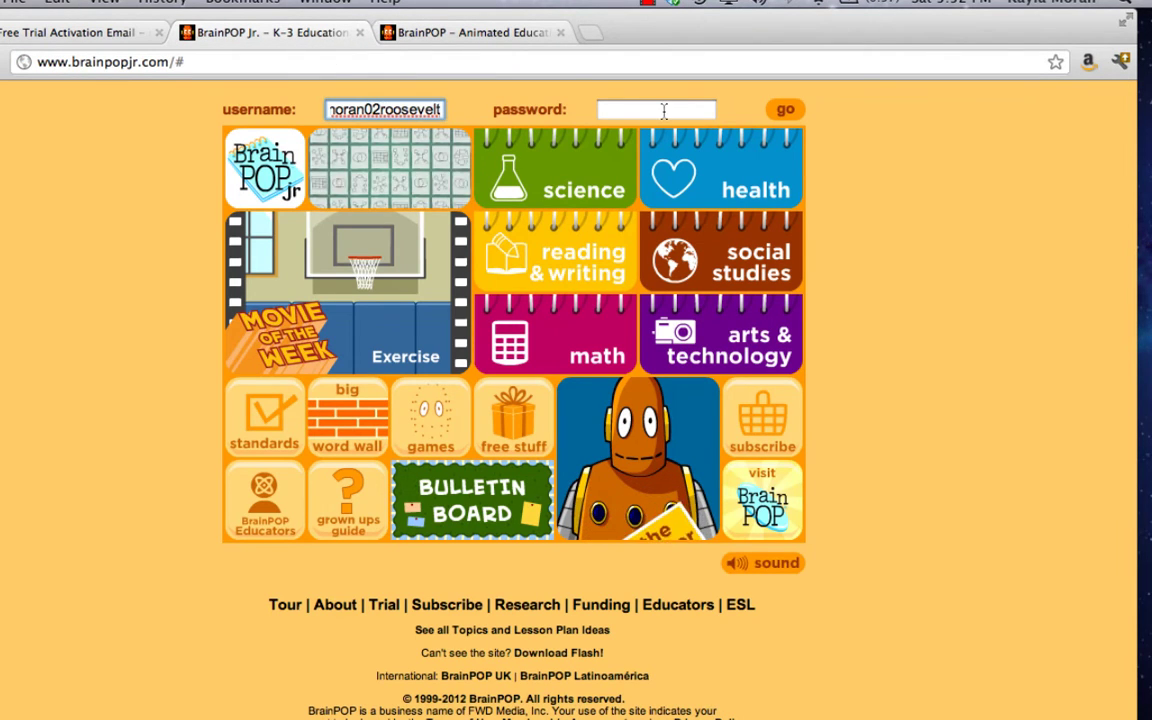
{"action": "left_click", "coordinate": [661, 112]}
{"action": "type", "text": "•••••••••"}
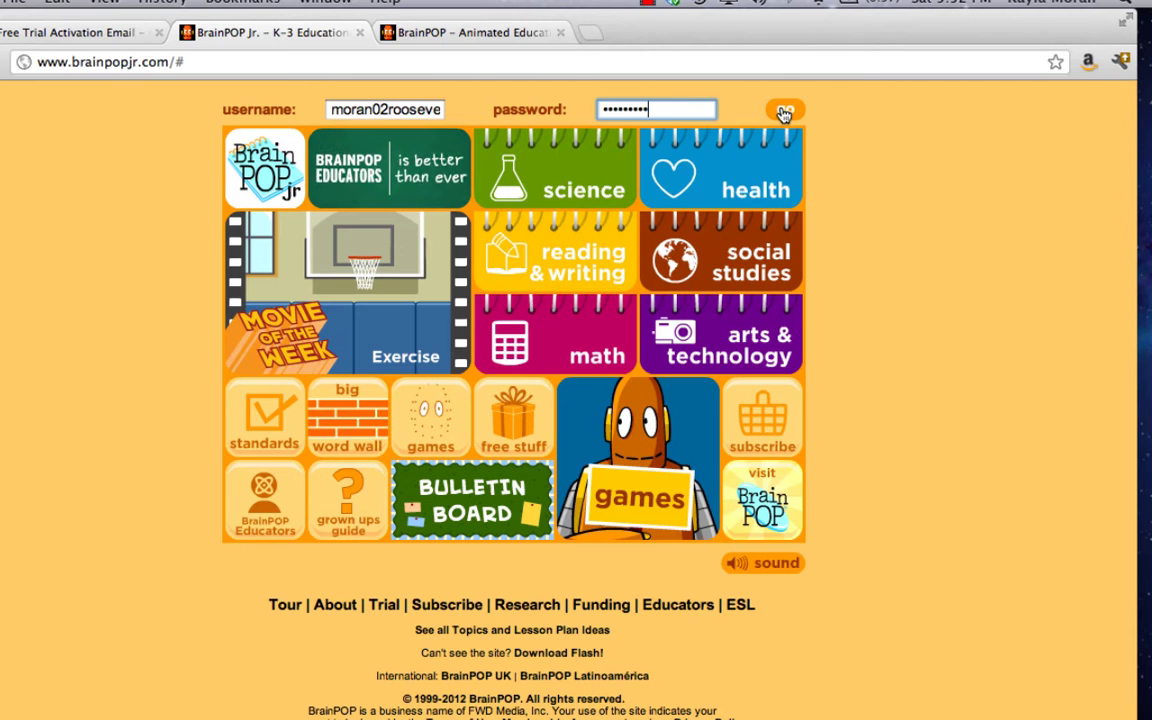
{"action": "left_click", "coordinate": [785, 110]}
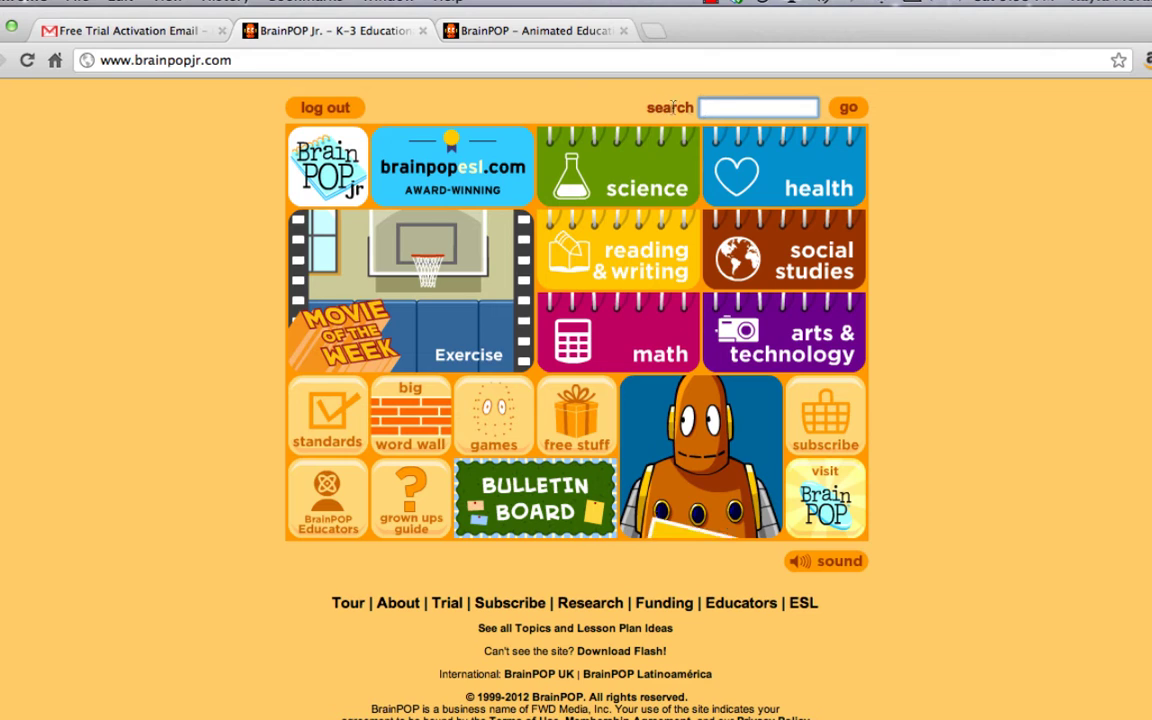
Search BrainPOP Jr. for 'scientific' and run the Scientific method suggestion.
{"action": "left_click", "coordinate": [720, 107]}
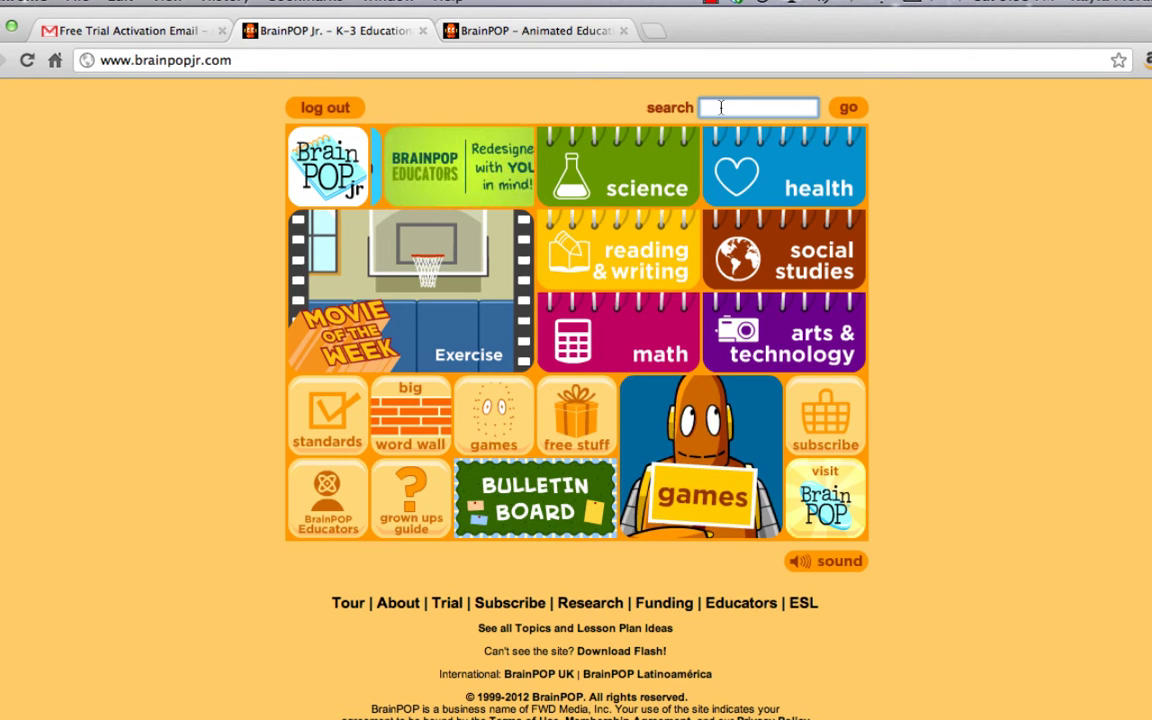
{"action": "type", "text": "scientif"}
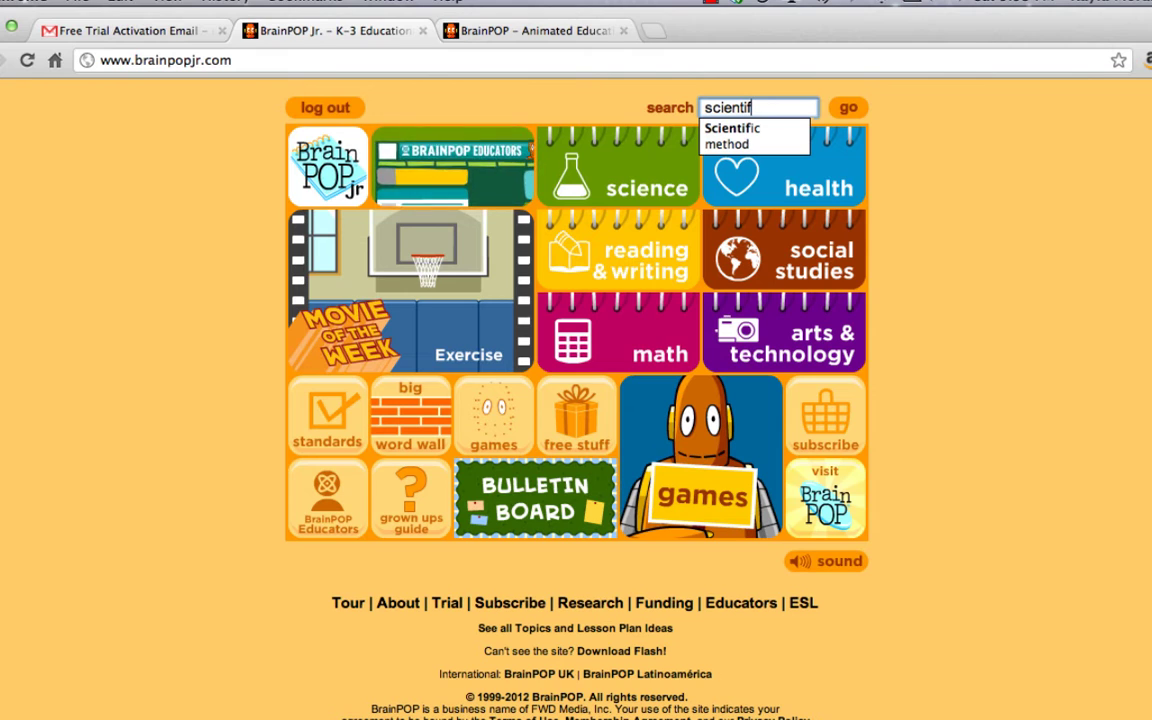
{"action": "type", "text": "ic method"}
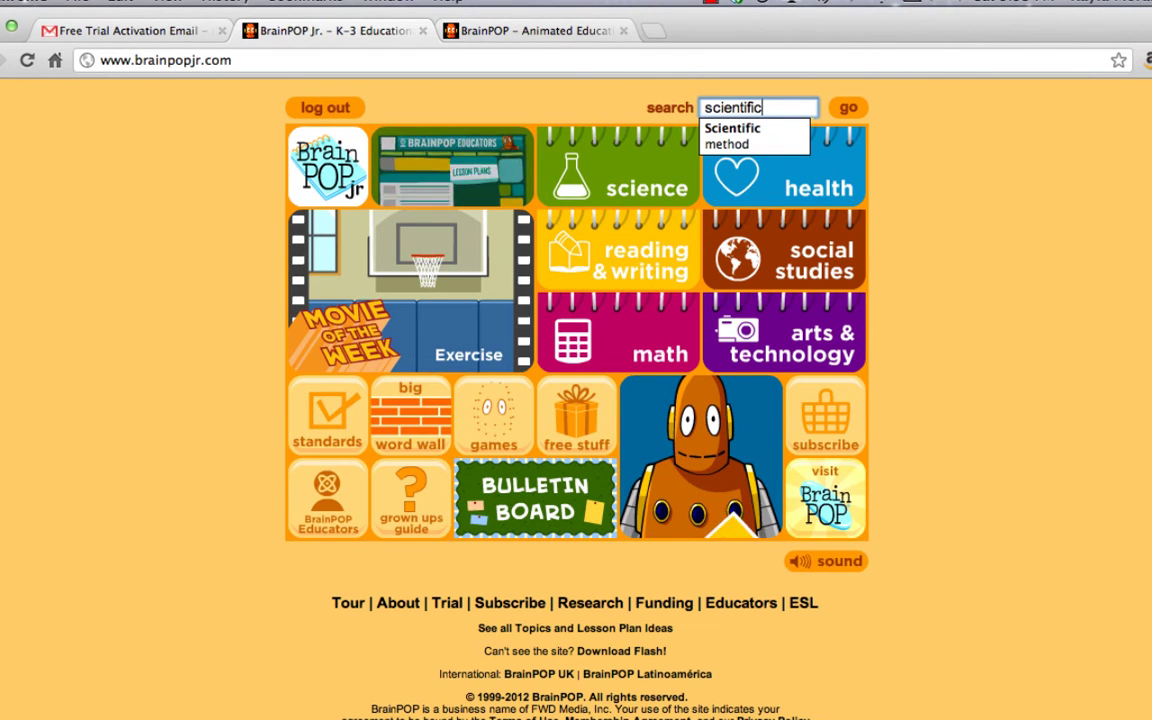
{"action": "left_click", "coordinate": [735, 136]}
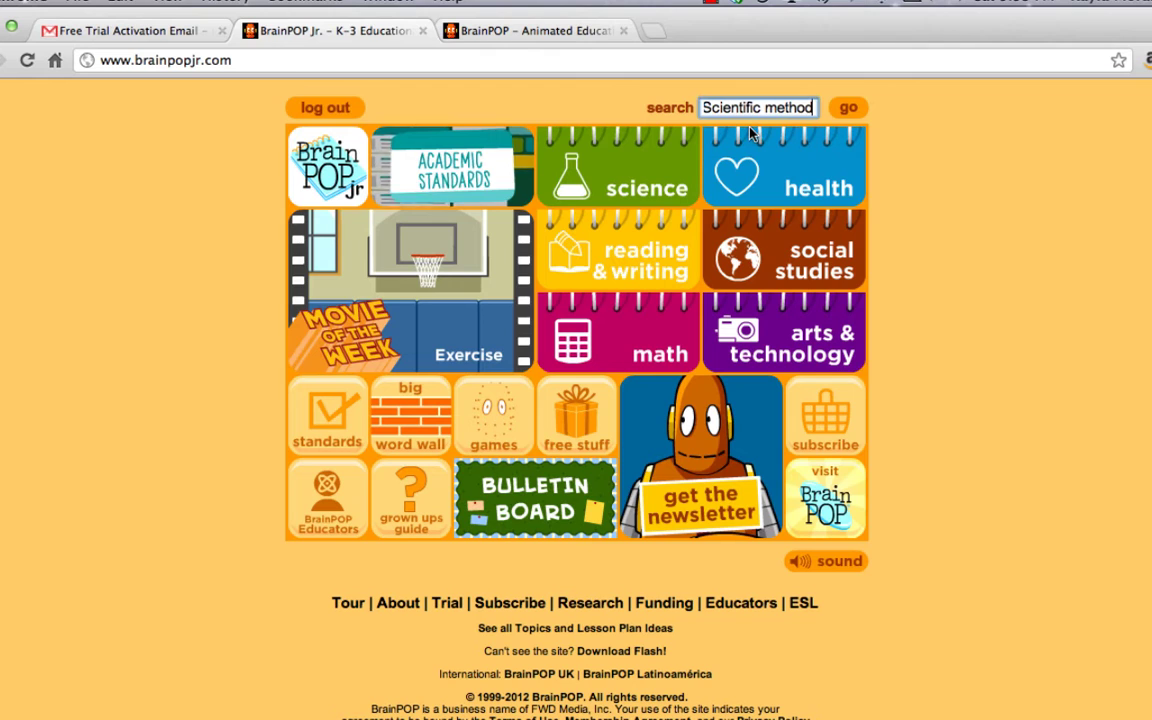
{"action": "left_click", "coordinate": [845, 109]}
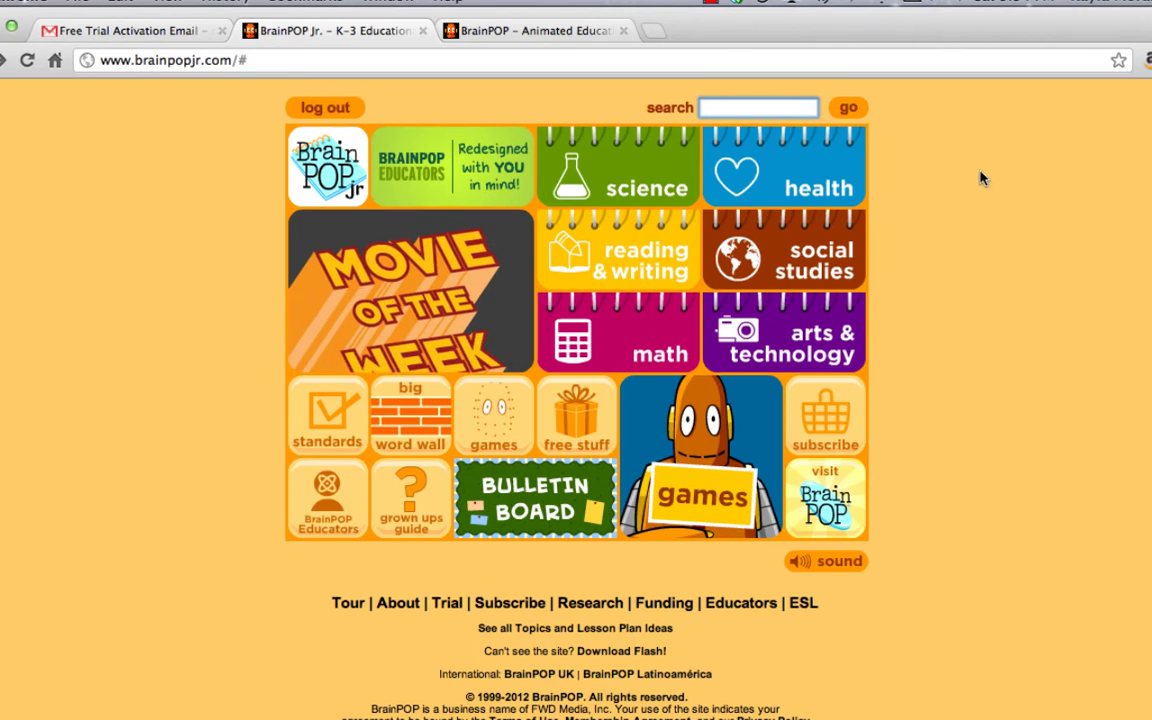
Go through Science and Science Skills to open the Scientific Method topic page.
{"action": "left_click", "coordinate": [613, 188]}
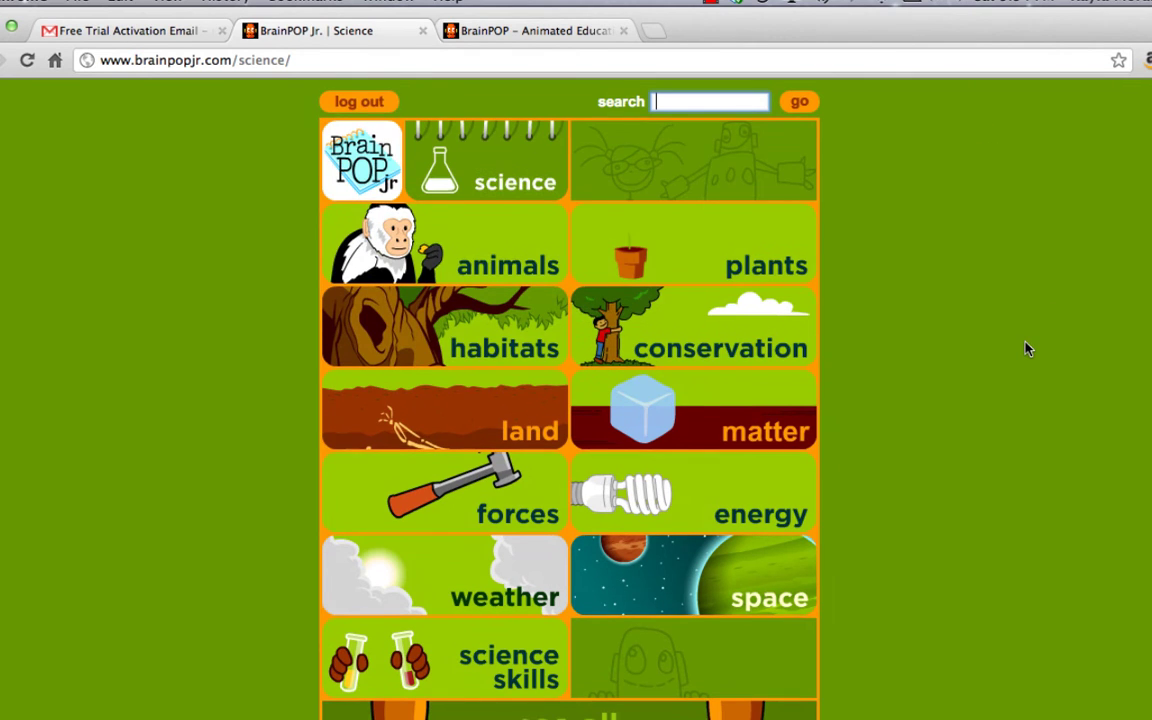
{"action": "scroll", "coordinate": [1023, 342], "scroll_direction": "down", "scroll_amount": 3}
{"action": "left_click", "coordinate": [484, 564]}
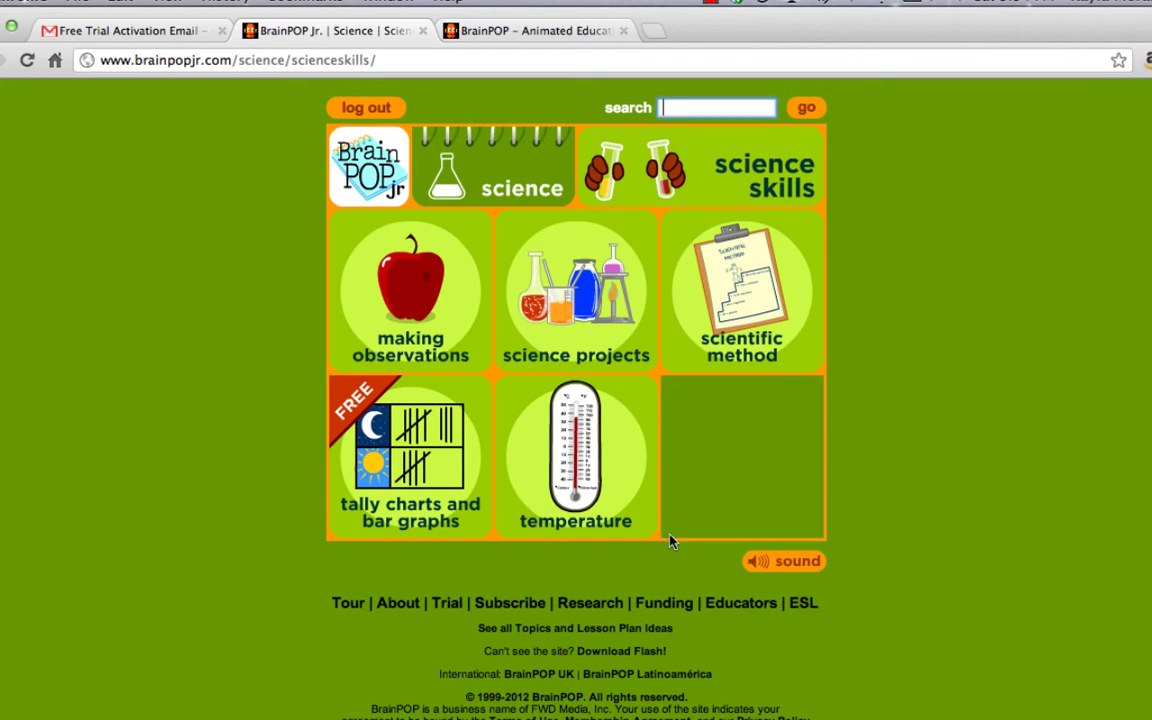
{"action": "left_click", "coordinate": [801, 257]}
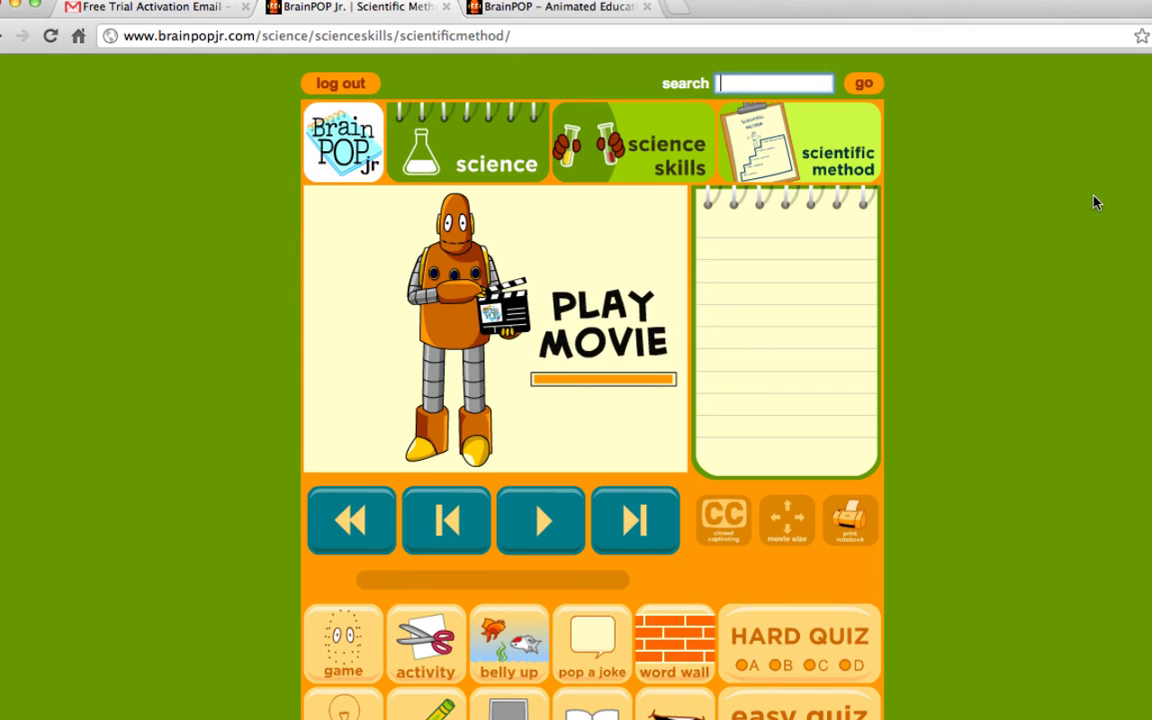
{"action": "scroll", "coordinate": [1095, 203], "scroll_direction": "down", "scroll_amount": 1}
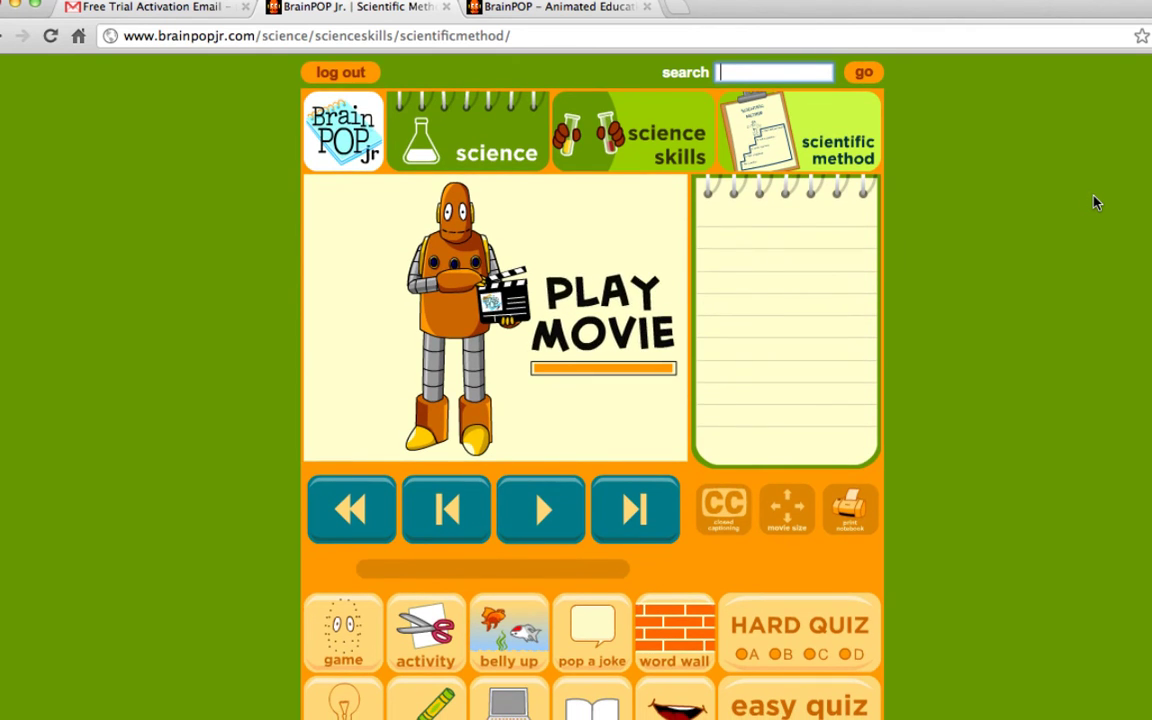
{"action": "scroll", "coordinate": [1095, 203], "scroll_direction": "down", "scroll_amount": 1}
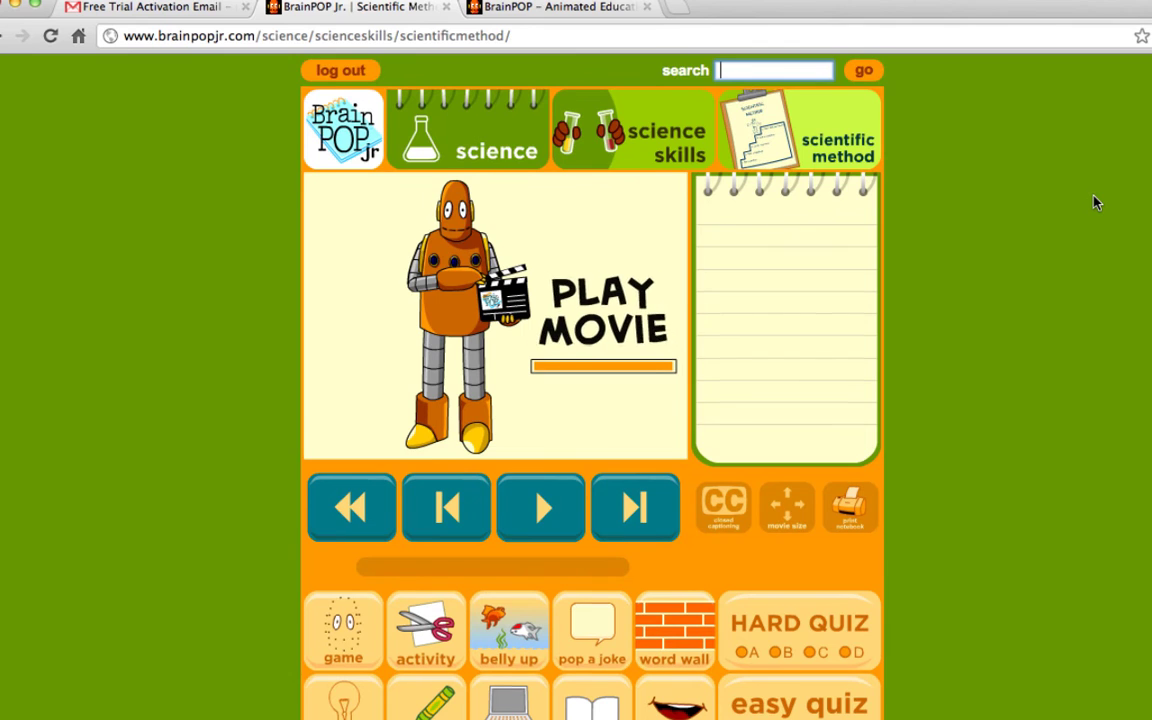
{"action": "scroll", "coordinate": [1095, 203], "scroll_direction": "down", "scroll_amount": 2}
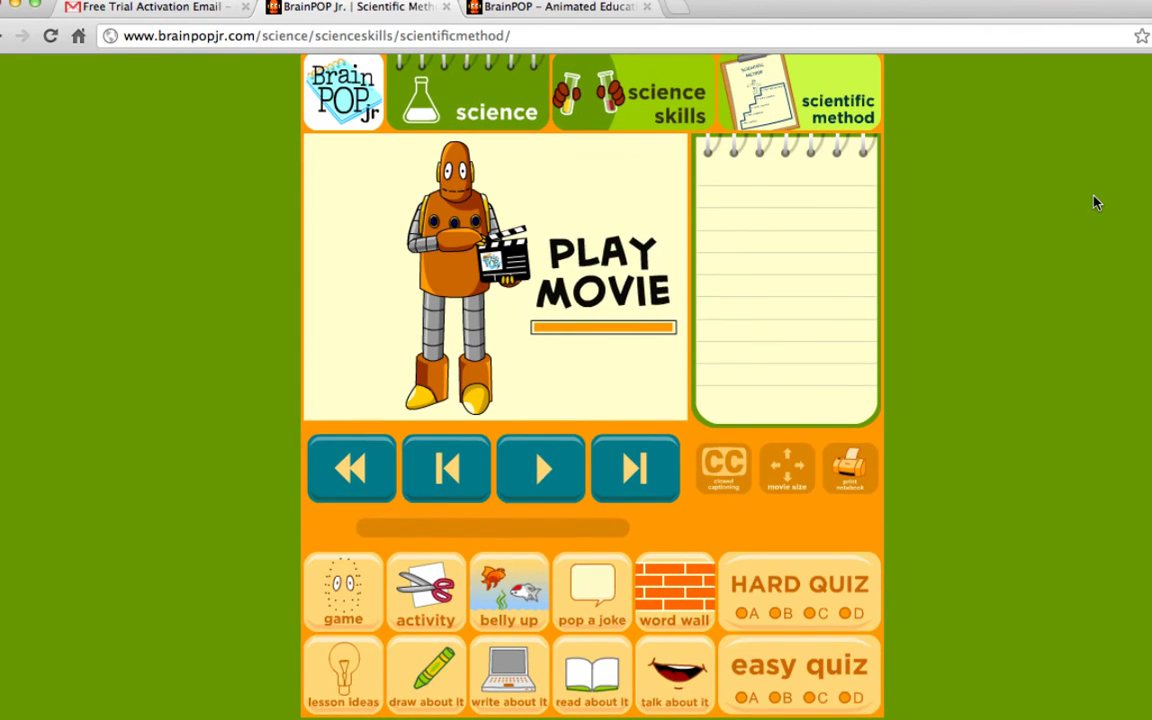
{"action": "scroll", "coordinate": [1096, 203], "scroll_direction": "up", "scroll_amount": 1}
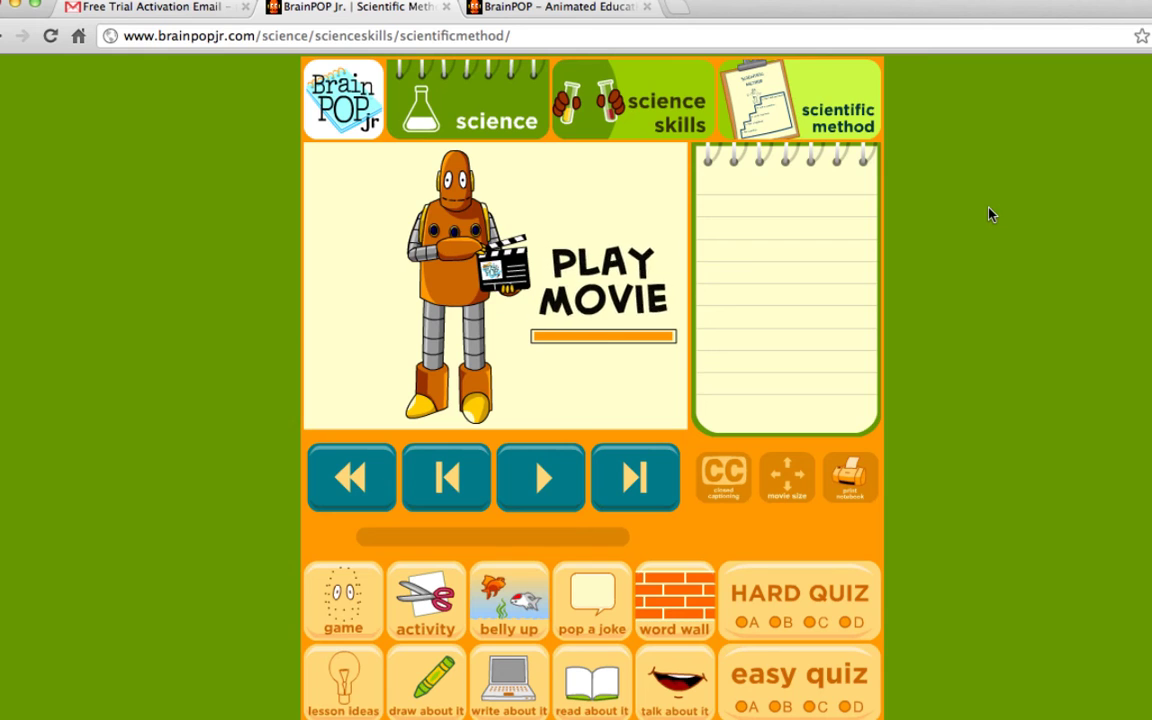
{"action": "left_click", "coordinate": [786, 490]}
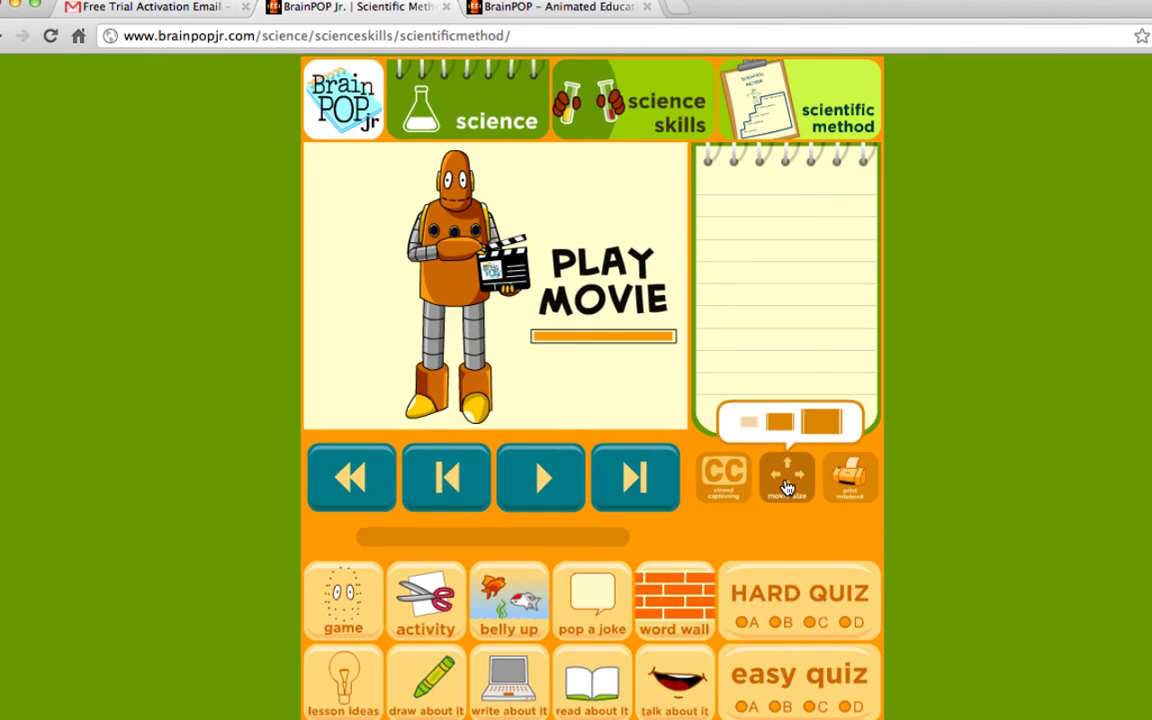
{"action": "left_click", "coordinate": [786, 426]}
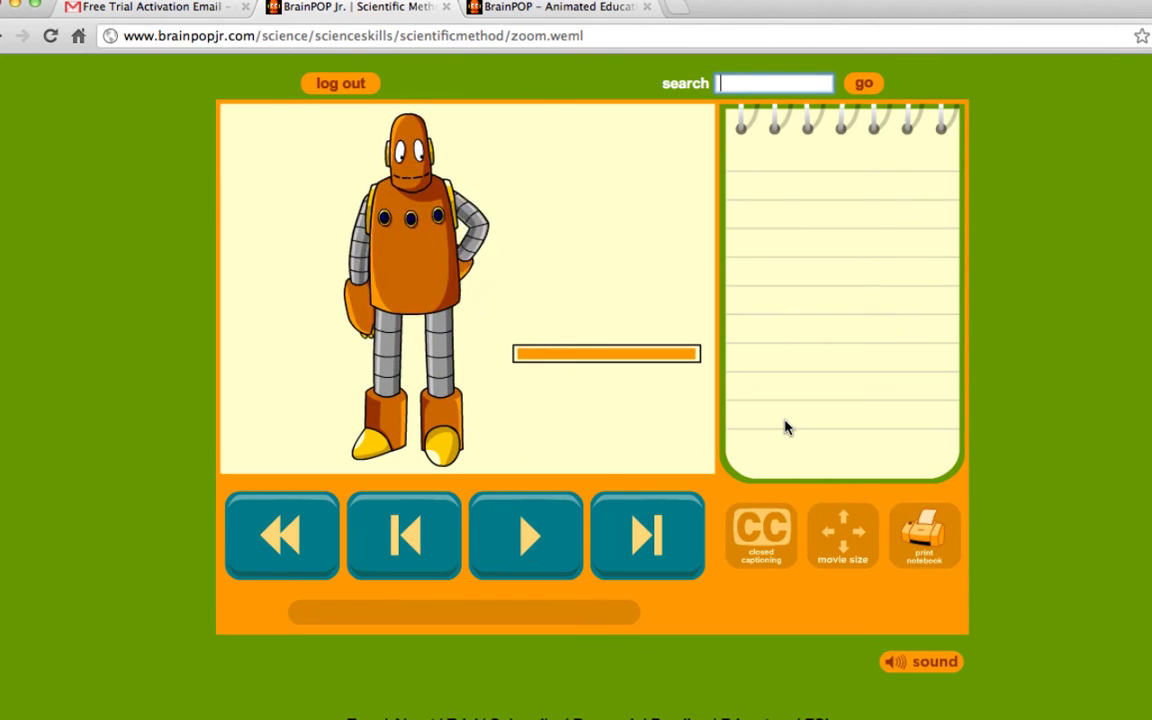
{"action": "left_click", "coordinate": [830, 518]}
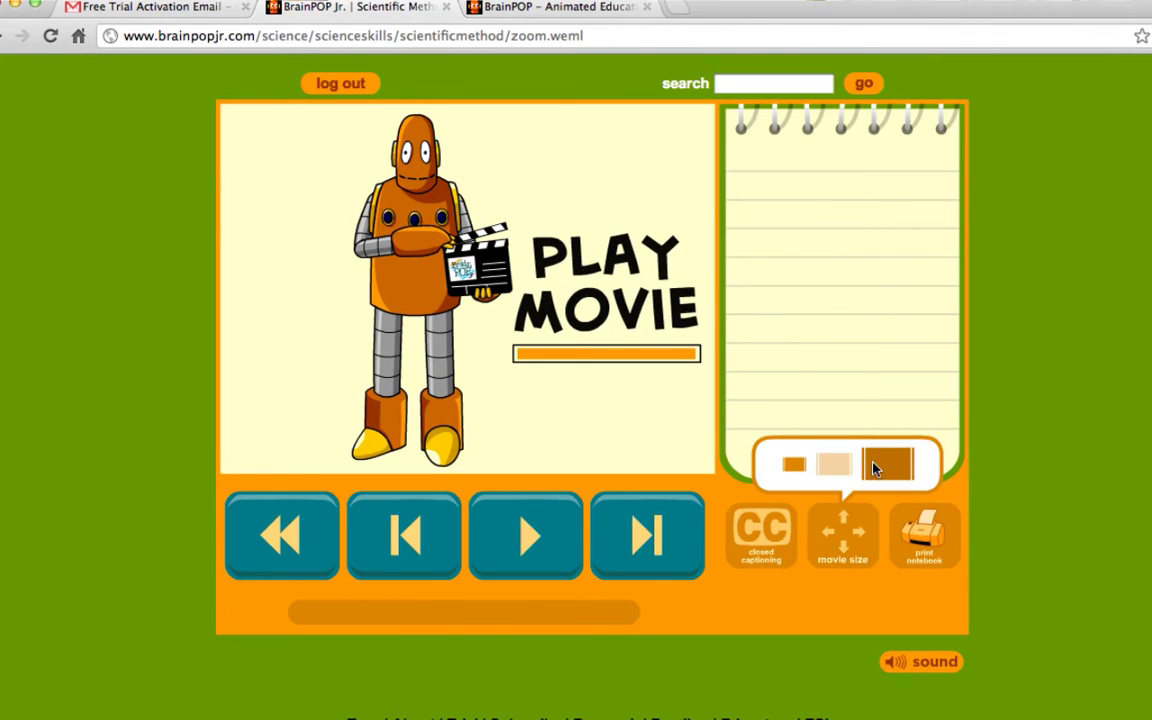
{"action": "left_click", "coordinate": [874, 468]}
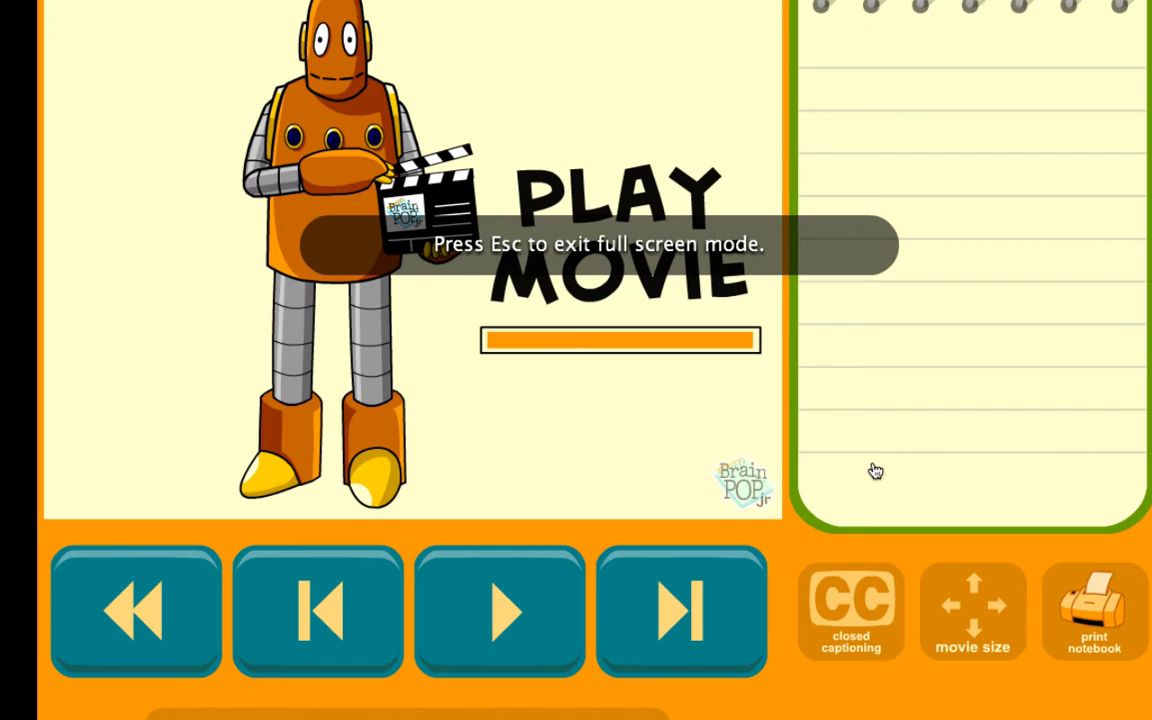
{"action": "left_click", "coordinate": [977, 622]}
{"action": "left_click", "coordinate": [958, 508]}
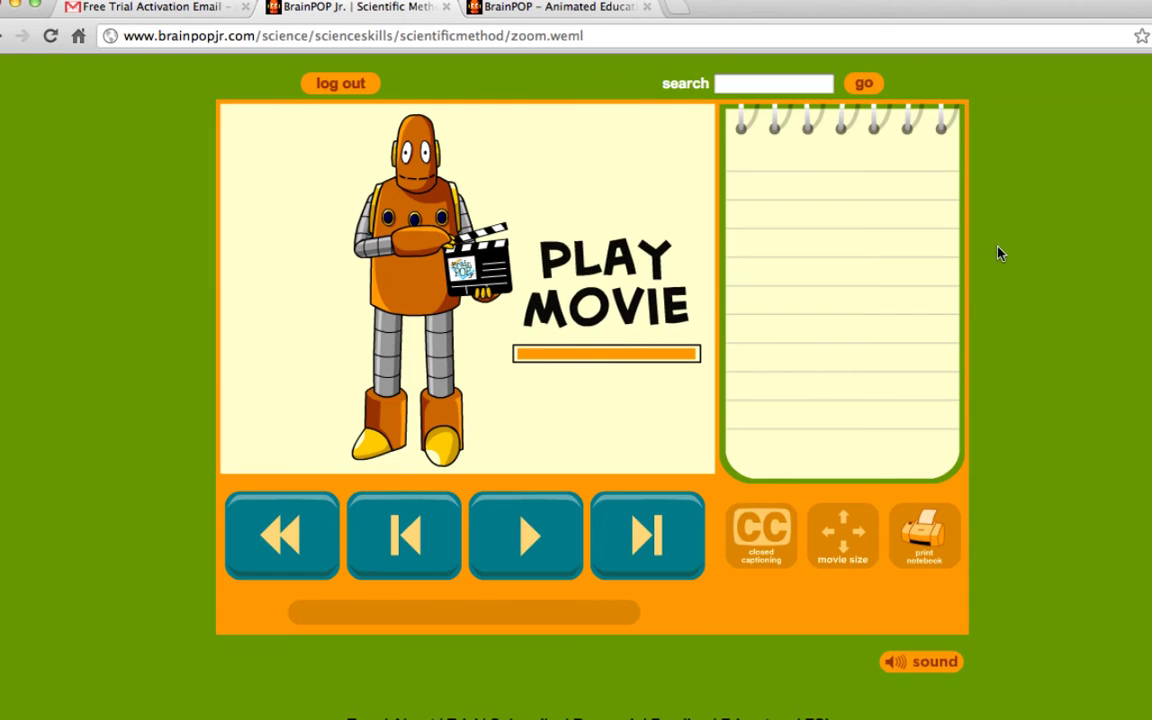
{"action": "left_click", "coordinate": [509, 543]}
{"action": "left_click", "coordinate": [512, 540]}
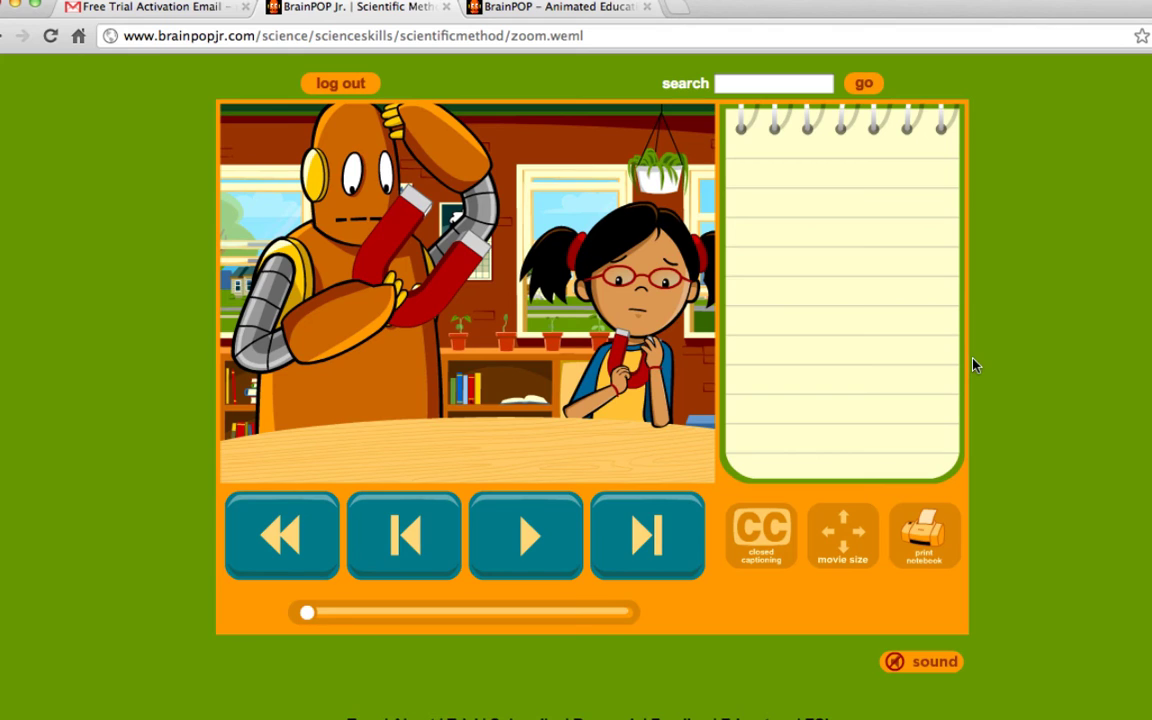
{"action": "left_click", "coordinate": [842, 540]}
{"action": "left_click", "coordinate": [794, 468]}
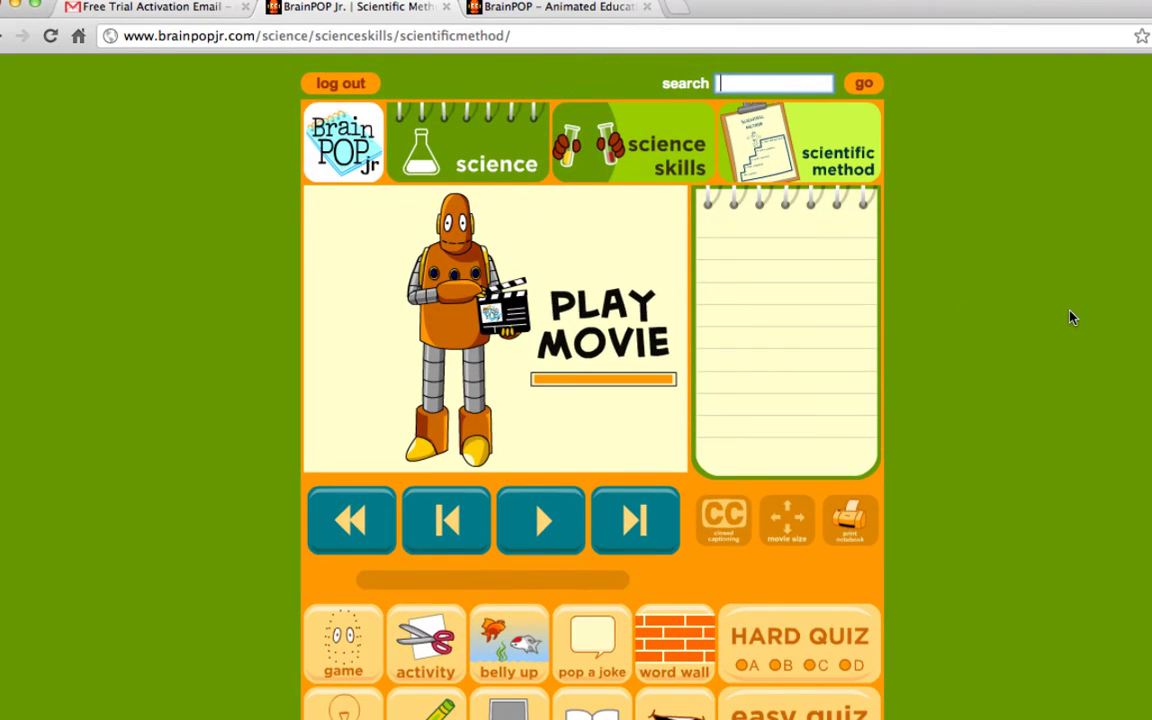
{"action": "scroll", "coordinate": [1070, 318], "scroll_direction": "down", "scroll_amount": 2}
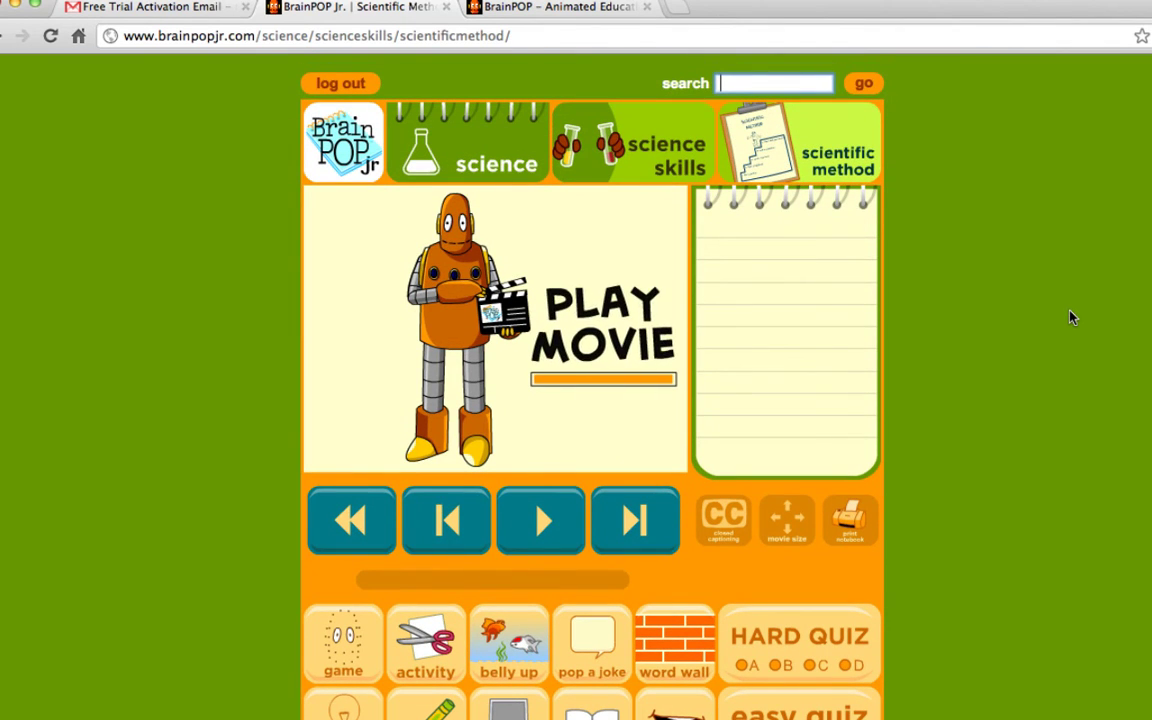
{"action": "scroll", "coordinate": [1070, 316], "scroll_direction": "down", "scroll_amount": 5}
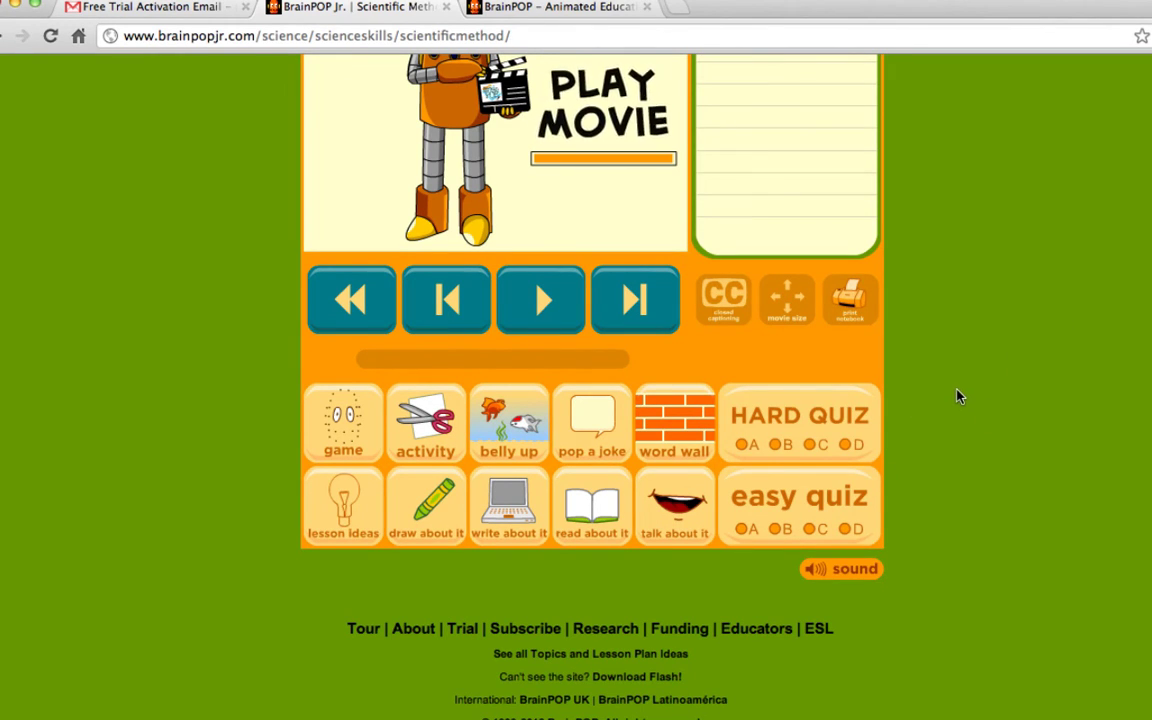
{"action": "left_click", "coordinate": [840, 530]}
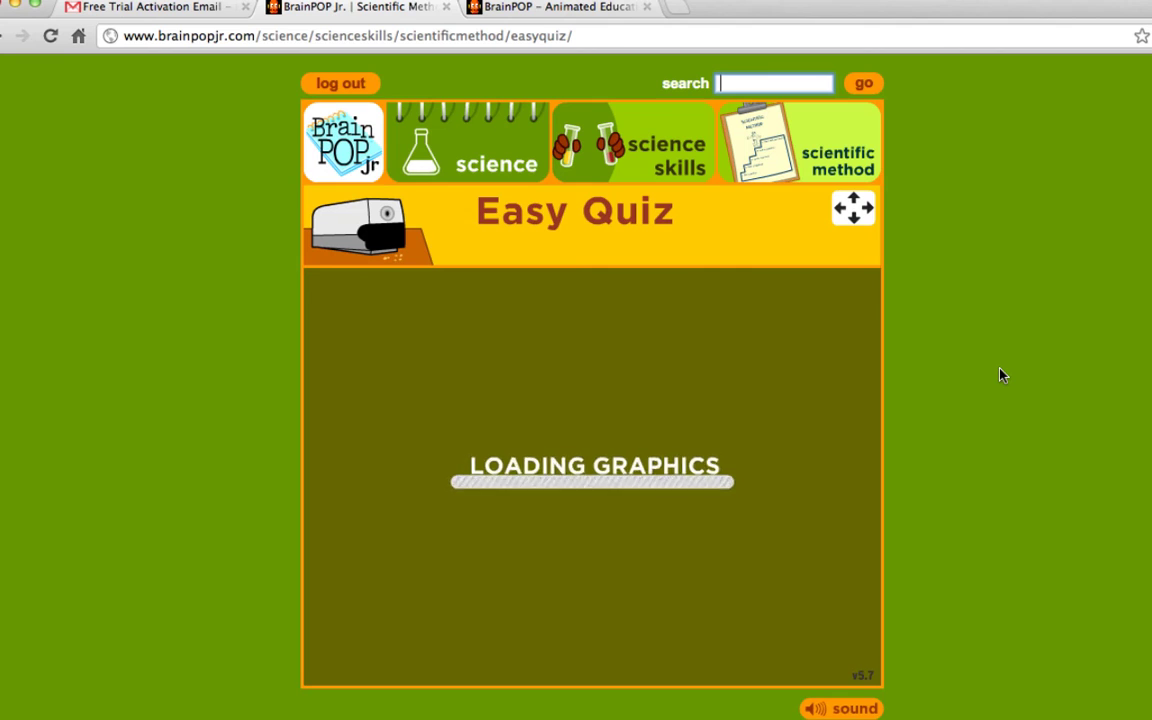
{"action": "left_click", "coordinate": [715, 520]}
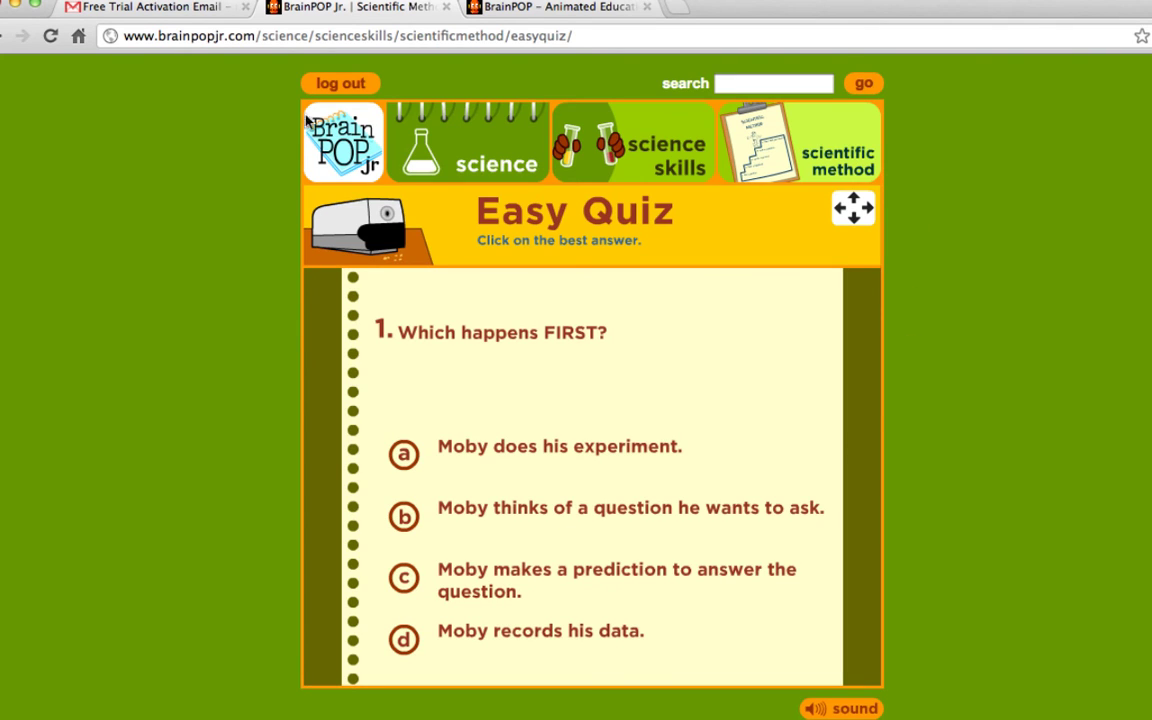
{"action": "key", "text": "alt+Left"}
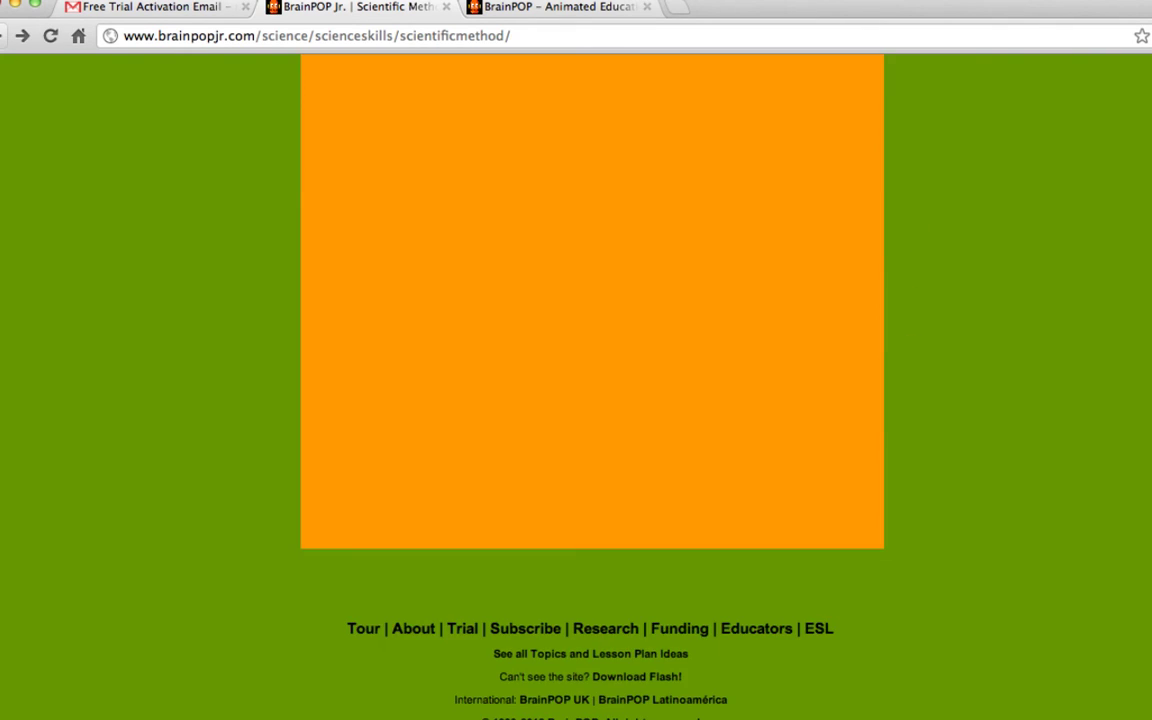
{"action": "scroll", "coordinate": [1142, 328], "scroll_direction": "up", "scroll_amount": 2}
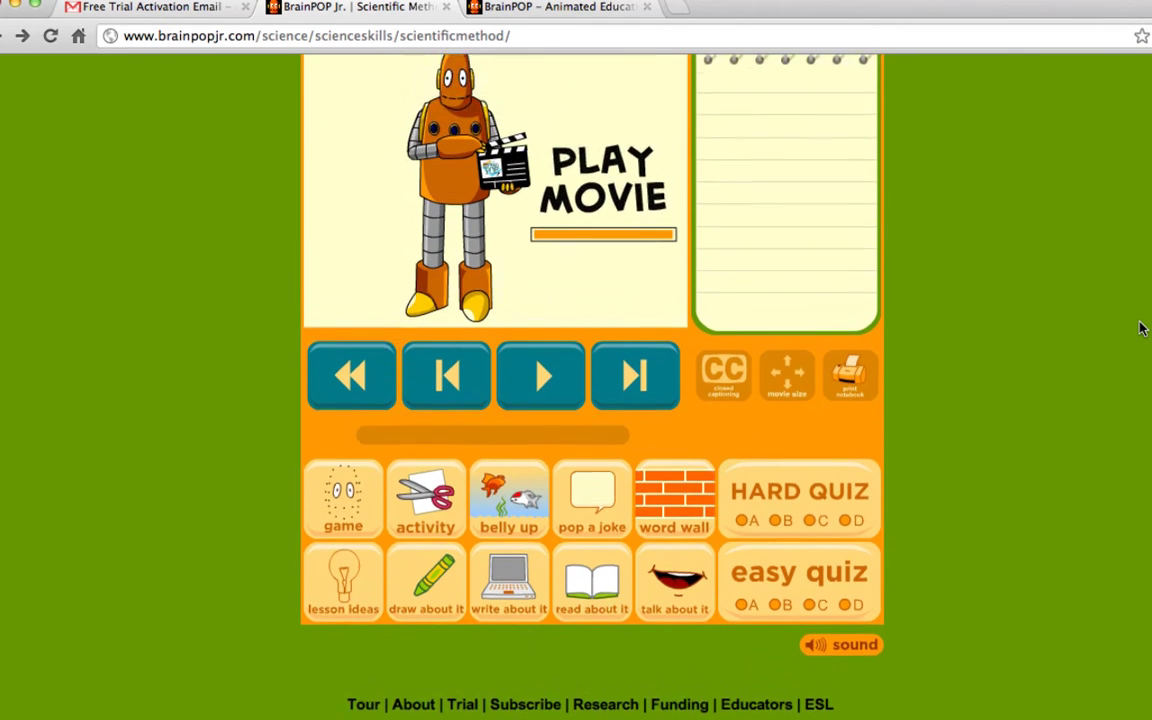
{"action": "scroll", "coordinate": [1140, 327], "scroll_direction": "down", "scroll_amount": 2}
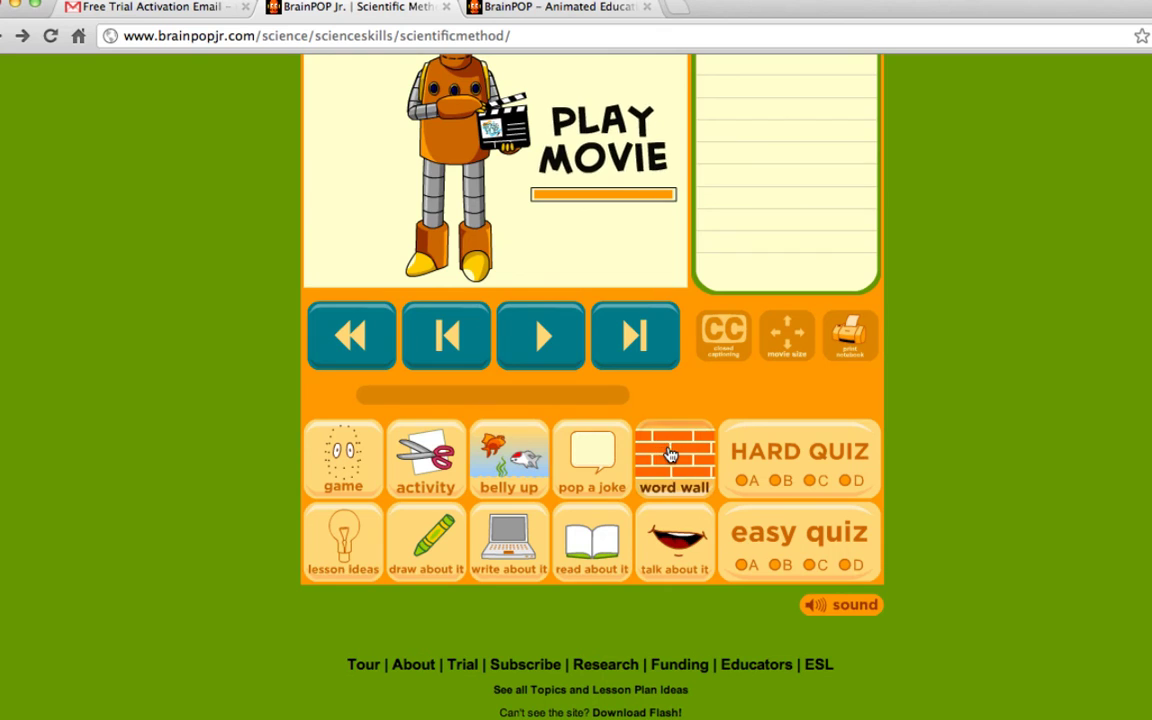
{"action": "left_click", "coordinate": [669, 453]}
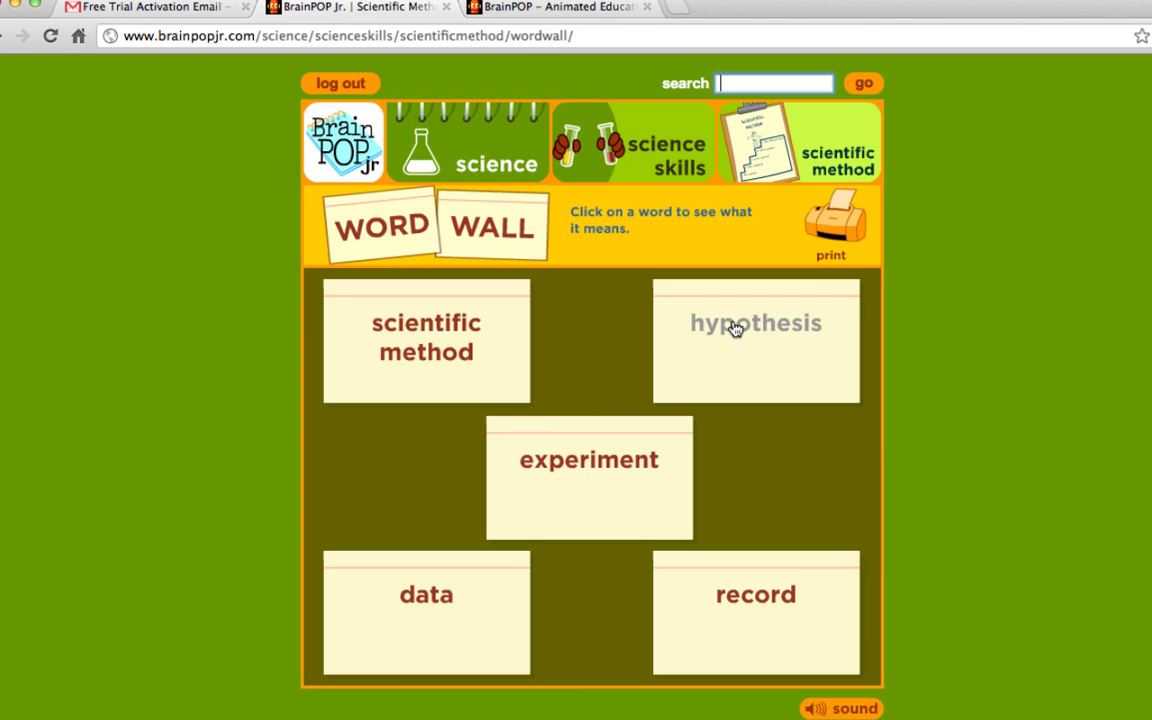
{"action": "left_click", "coordinate": [735, 328]}
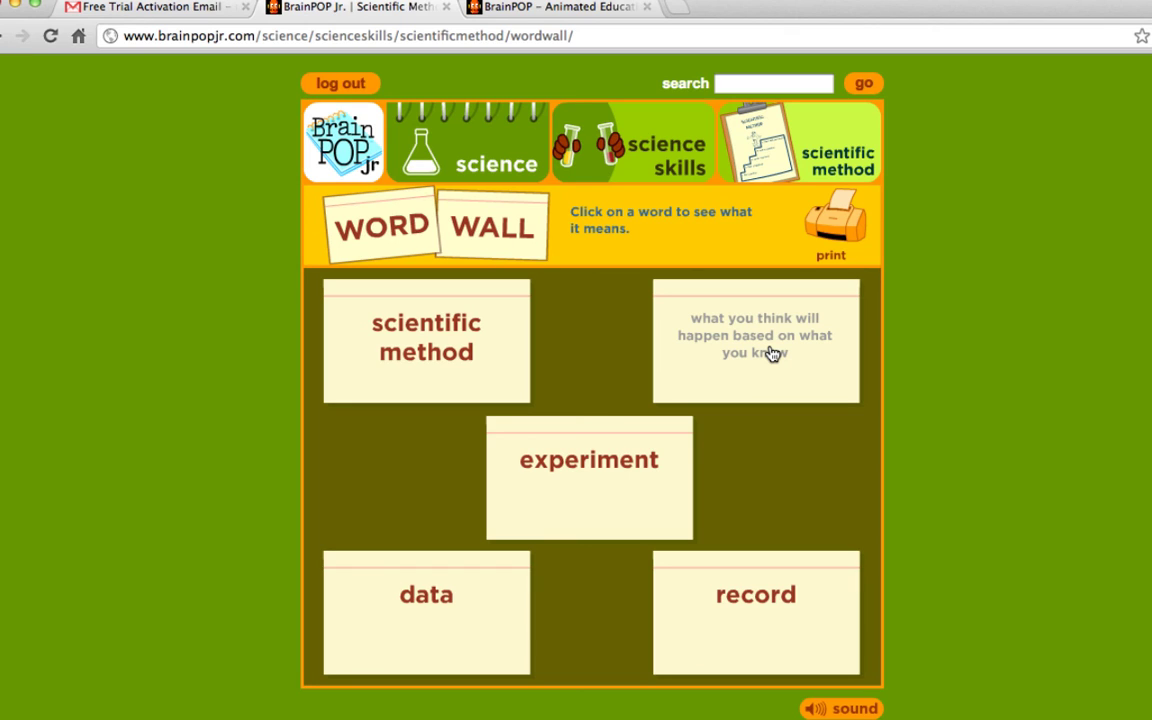
{"action": "left_click", "coordinate": [771, 354]}
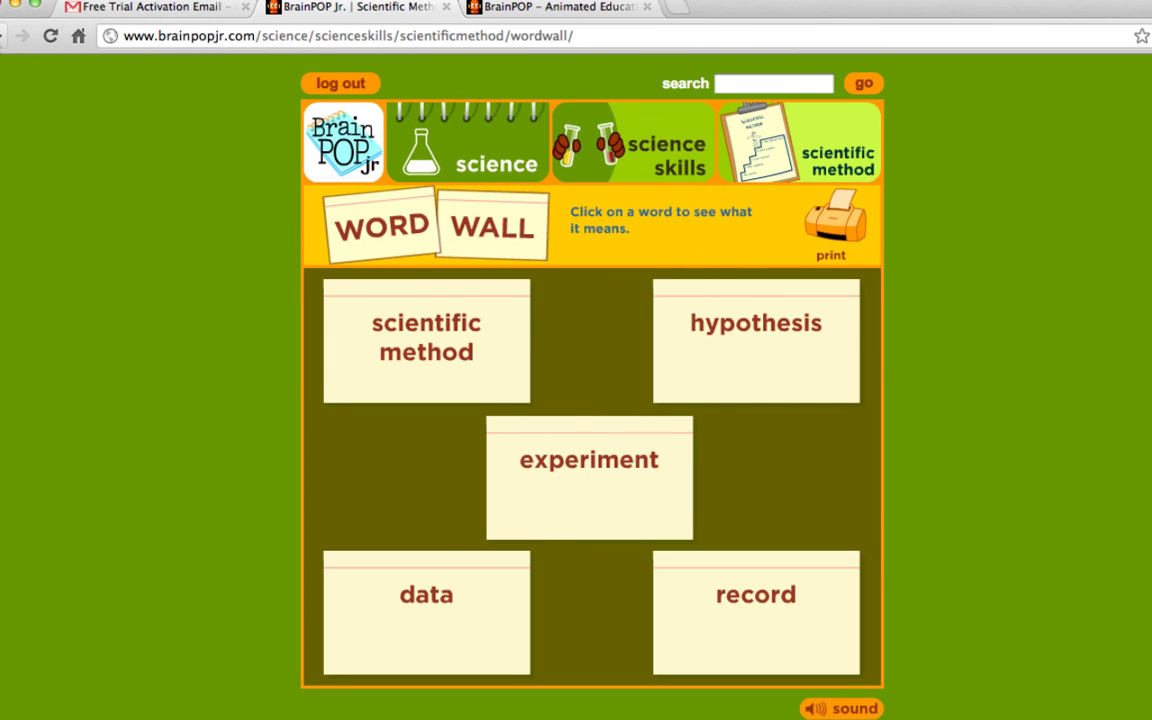
{"action": "left_click", "coordinate": [6, 35]}
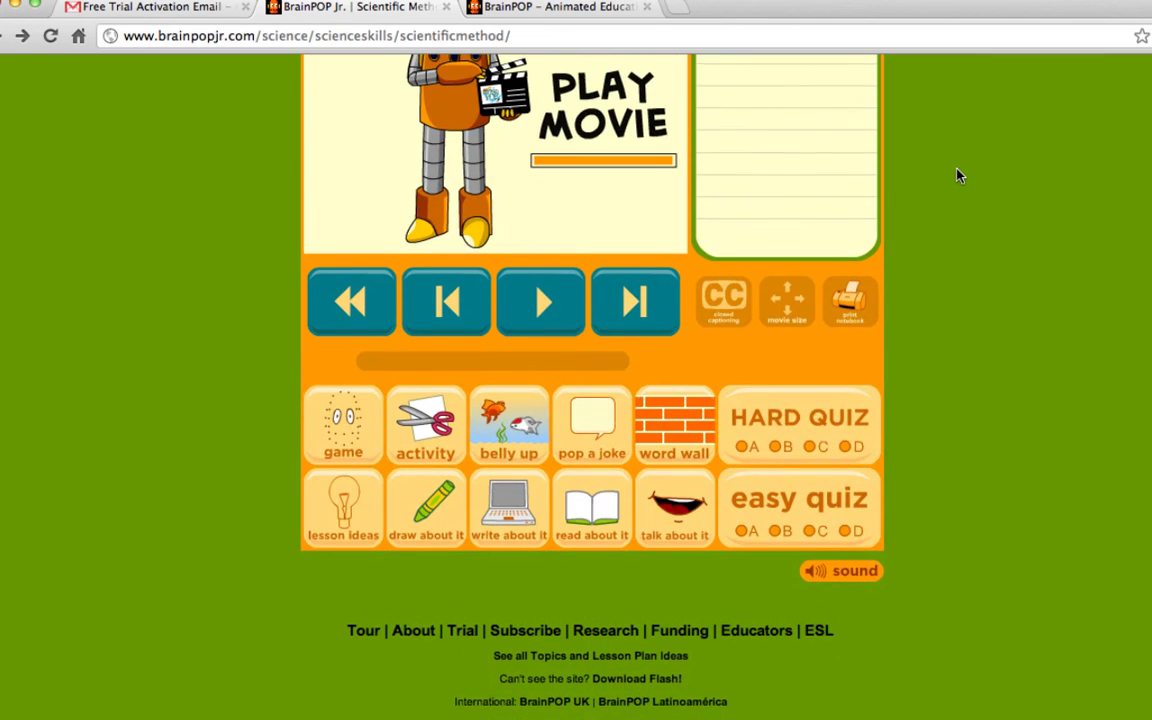
{"action": "scroll", "coordinate": [957, 176], "scroll_direction": "up", "scroll_amount": 3}
{"action": "scroll", "coordinate": [957, 176], "scroll_direction": "down", "scroll_amount": 1}
{"action": "scroll", "coordinate": [957, 176], "scroll_direction": "down", "scroll_amount": 1}
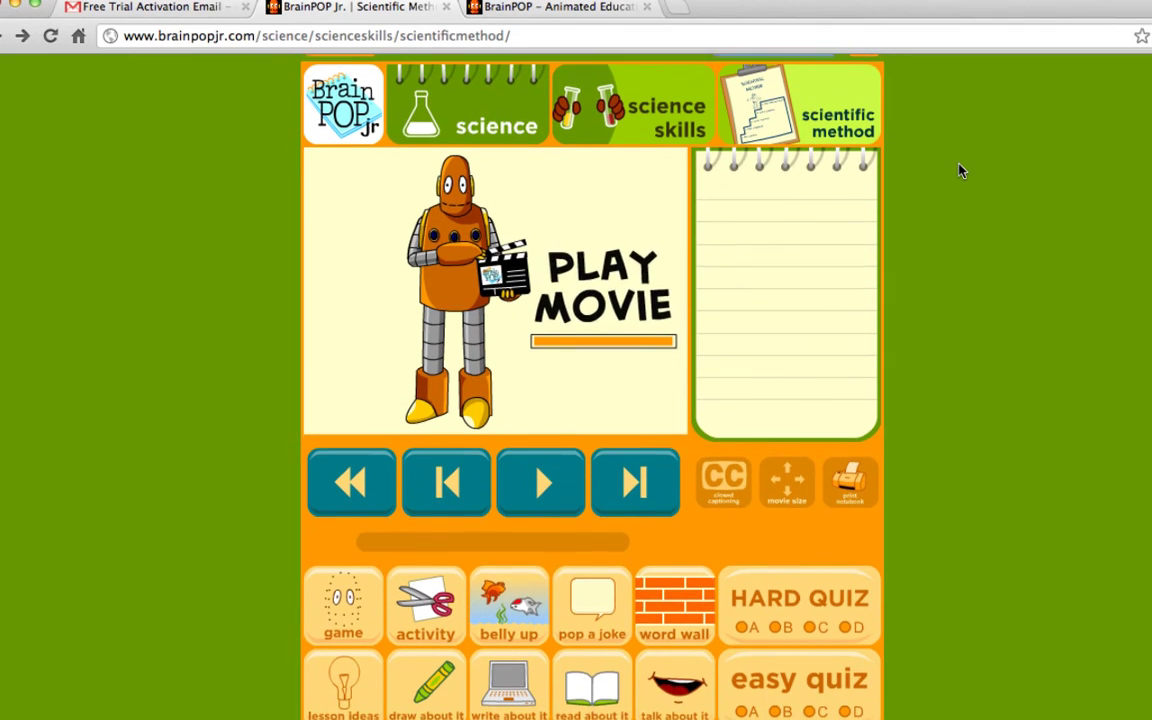